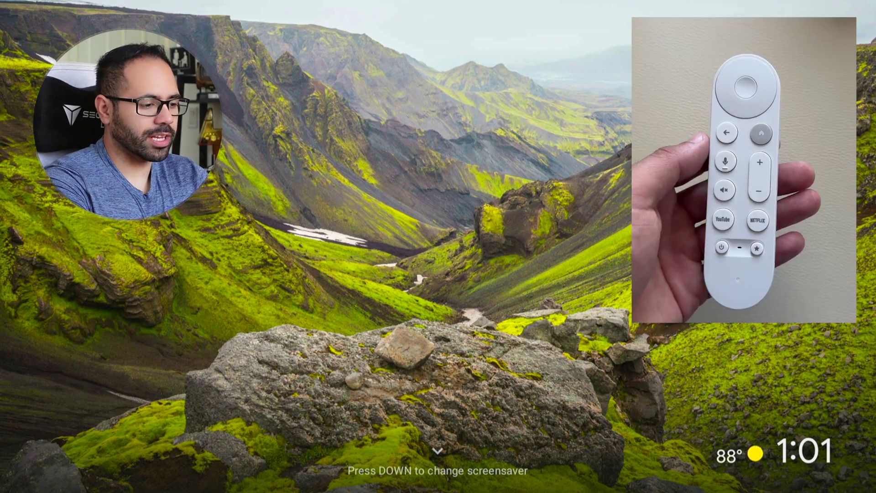
- Pick Custom AI Art in the screensaver picker to open its gallery of generated images
key("Down")
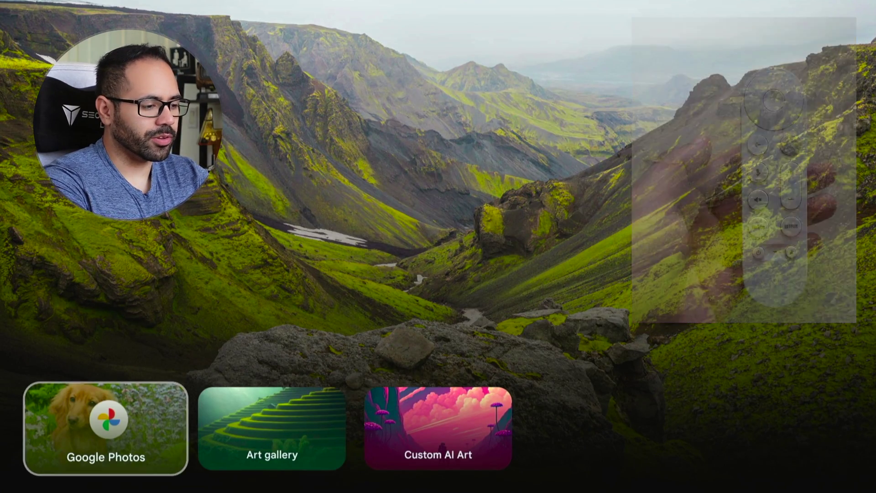
key("Right")
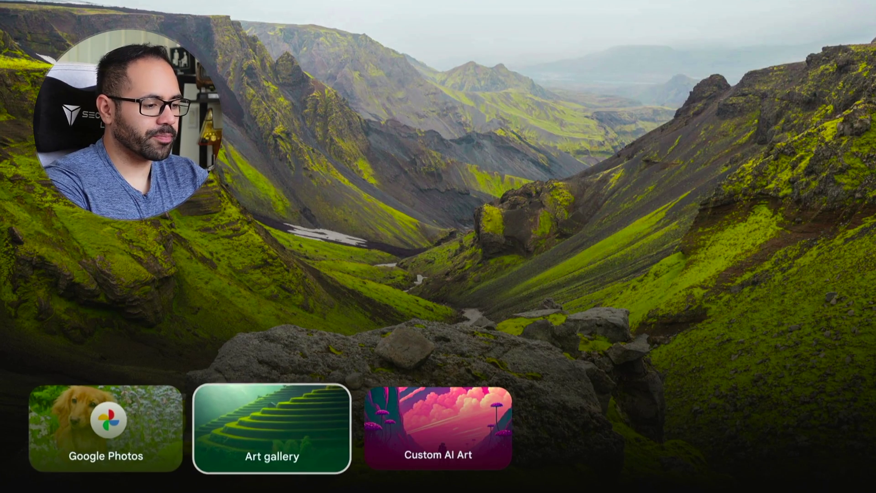
key("Right")
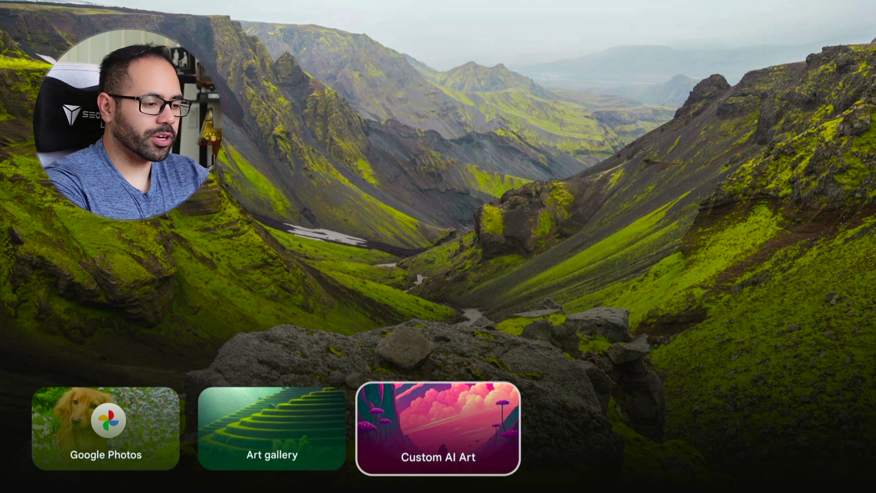
key("Return")
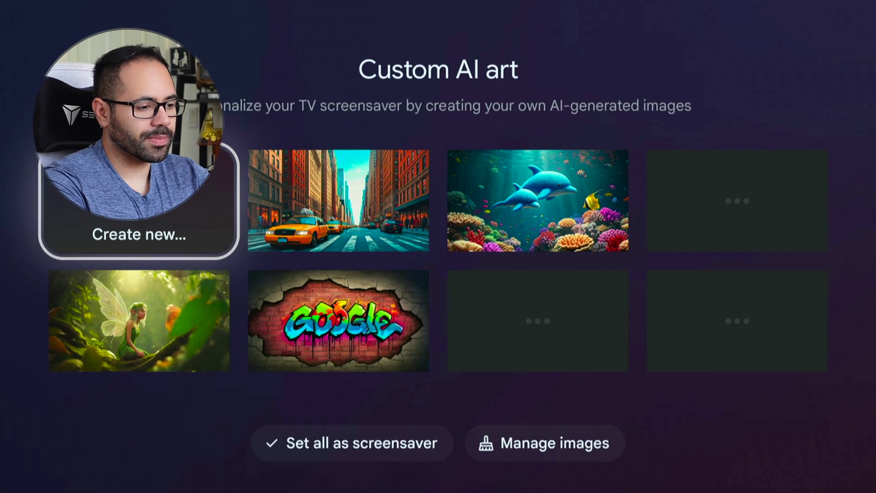
- Browse the saved AI images, ending back on the taxi image
key("Right")
key("Right")
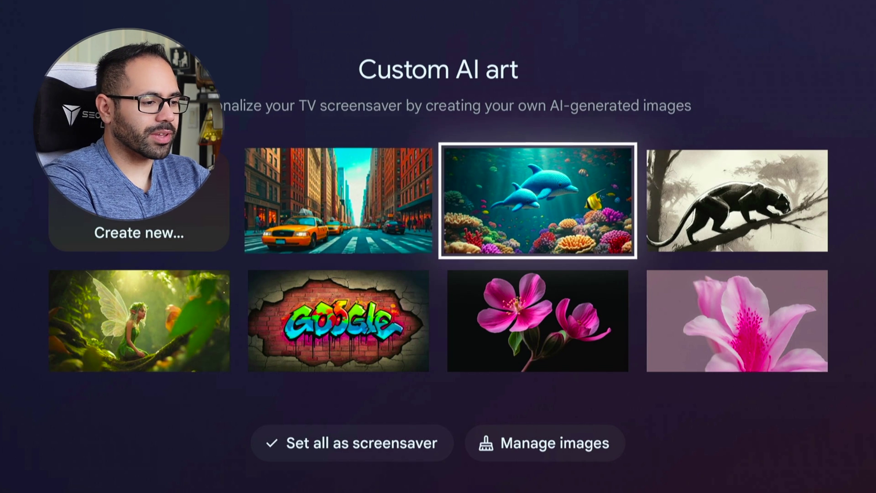
key("Down")
key("Right")
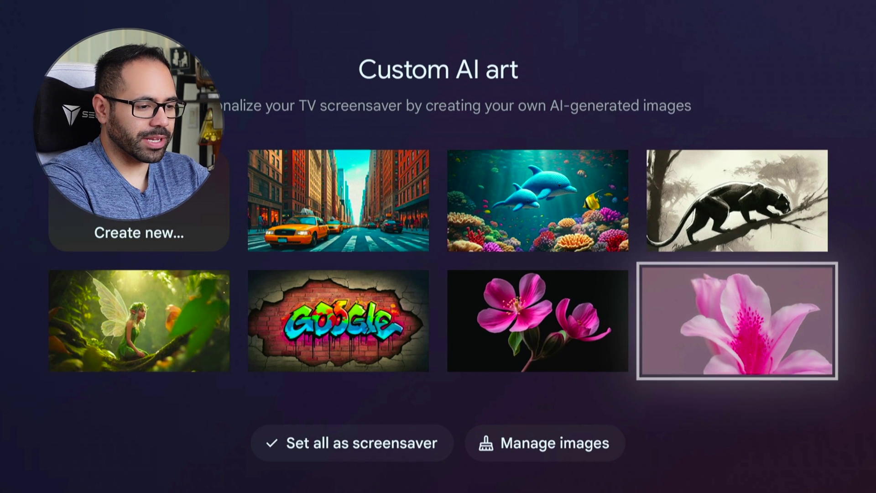
key("Up")
key("Left")
key("Left")
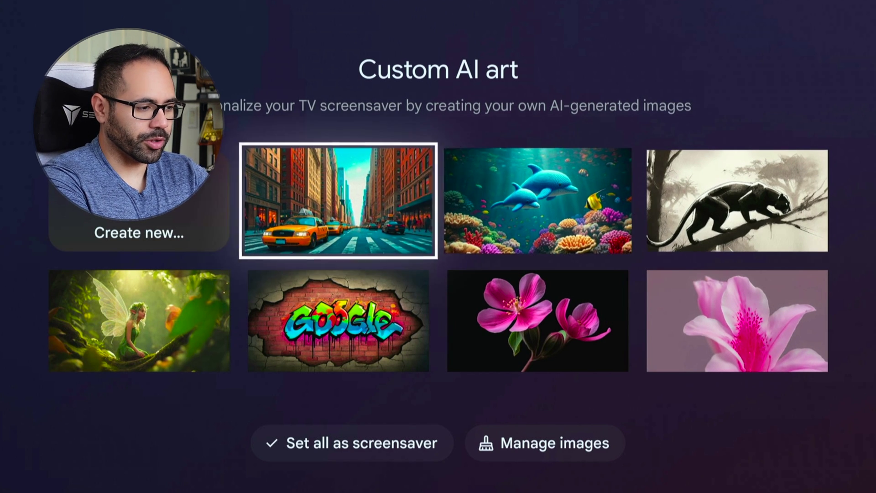
key("Left")
- Start creating a new AI image, look over the themes, and choose Describe your idea
key("Return")
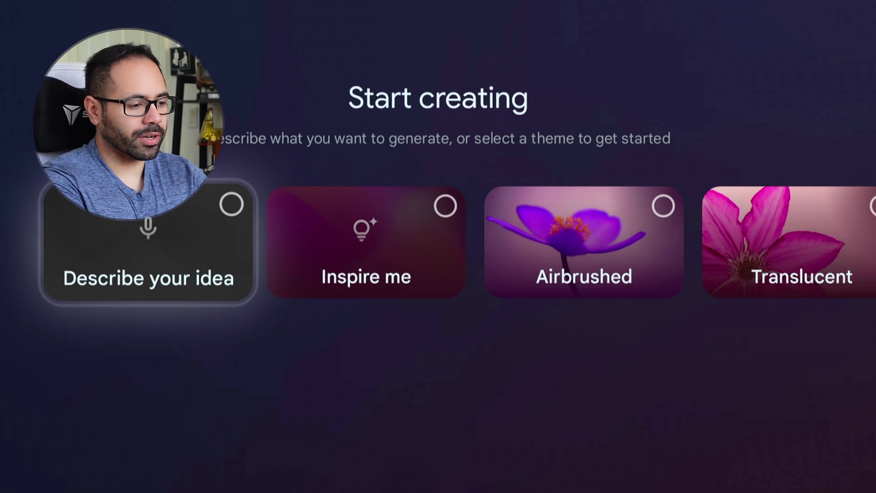
key("Right")
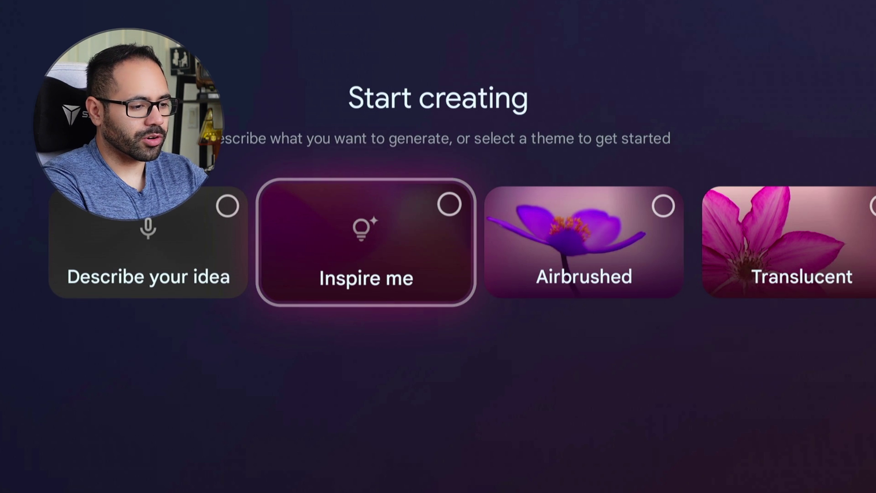
key("Right")
key("Right")
key("Right")
key("Right")
key("Right")
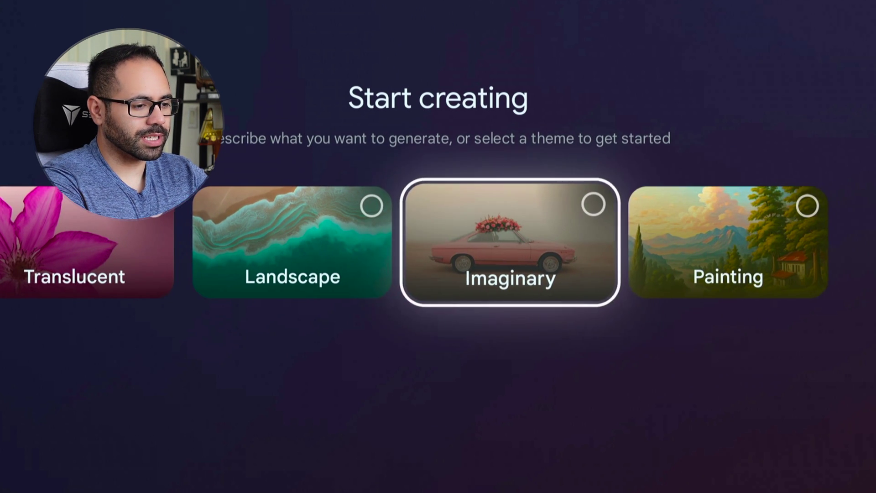
key("Left")
key("Left")
key("Left")
key("Left")
key("Left")
key("Left")
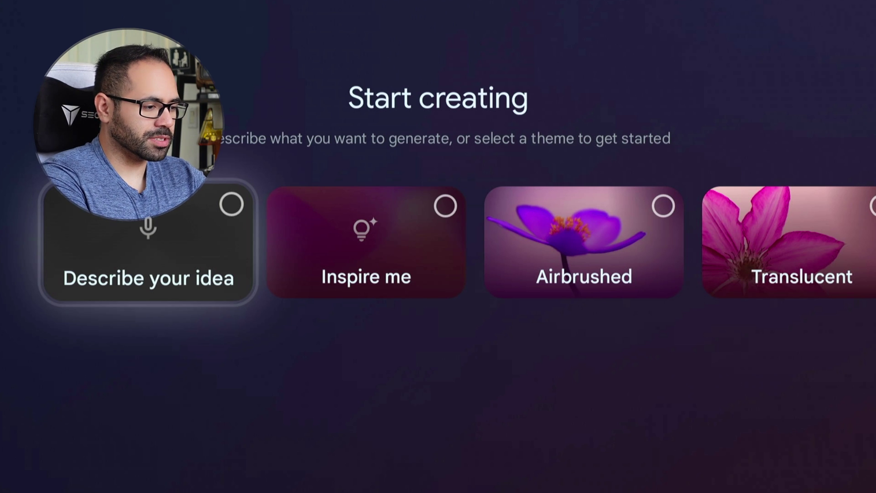
key("Return")
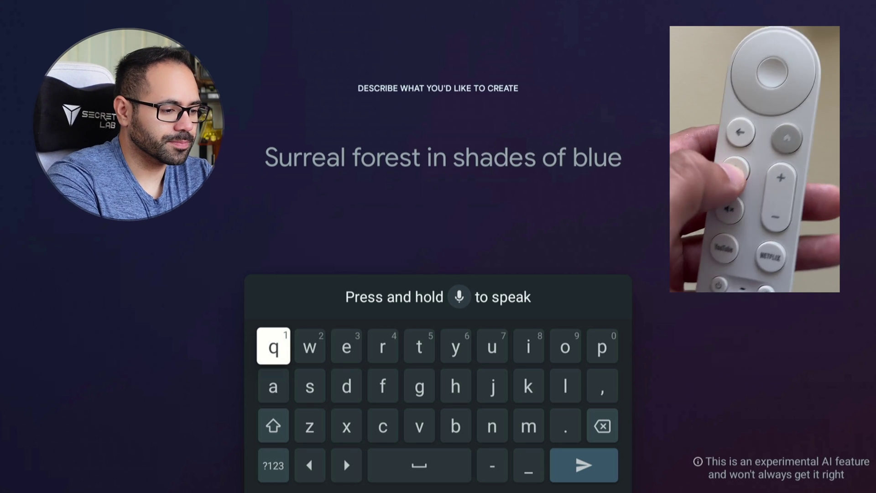
- Dictate a muddy car on a mountain dirt road prompt and flip through the results
key("XF86Search")
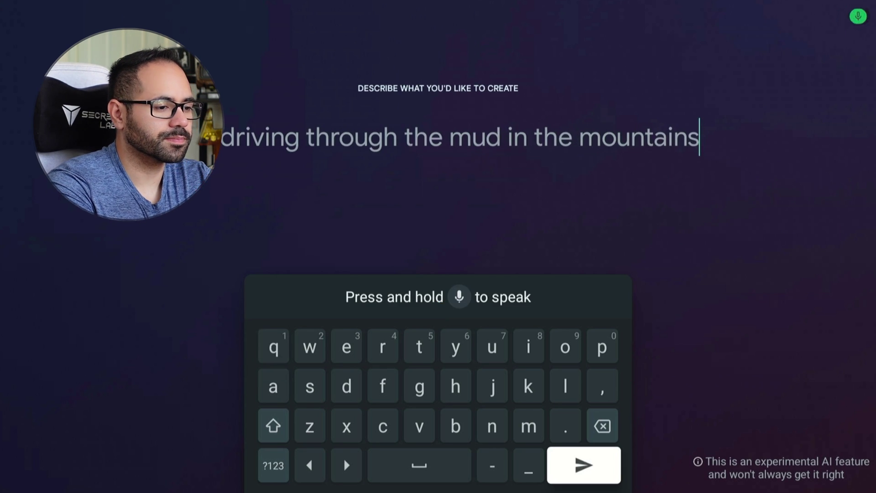
key("Return")
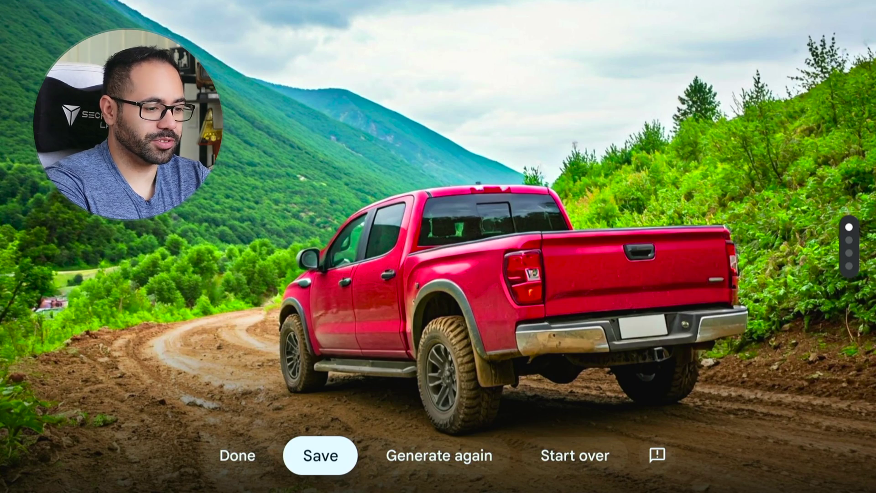
key("Down")
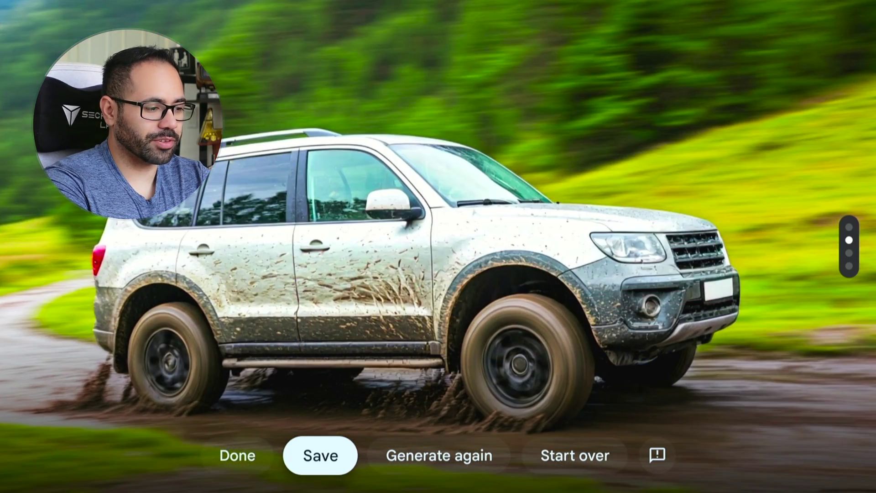
key("Down")
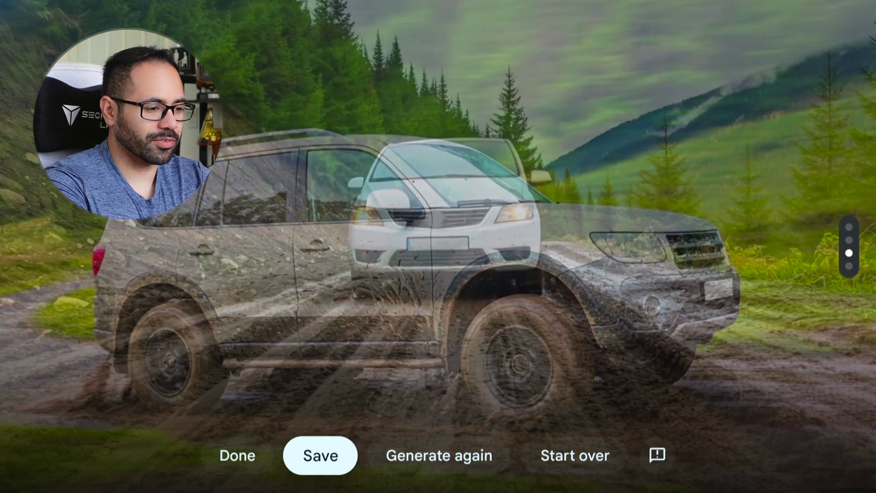
key("Down")
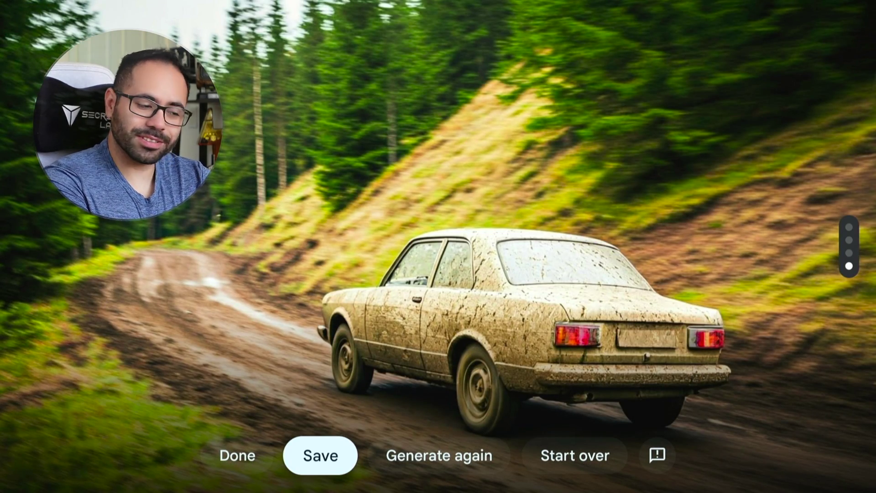
- Save the muddy car image to the AI art screensavers and back out to Start creating
key("Right")
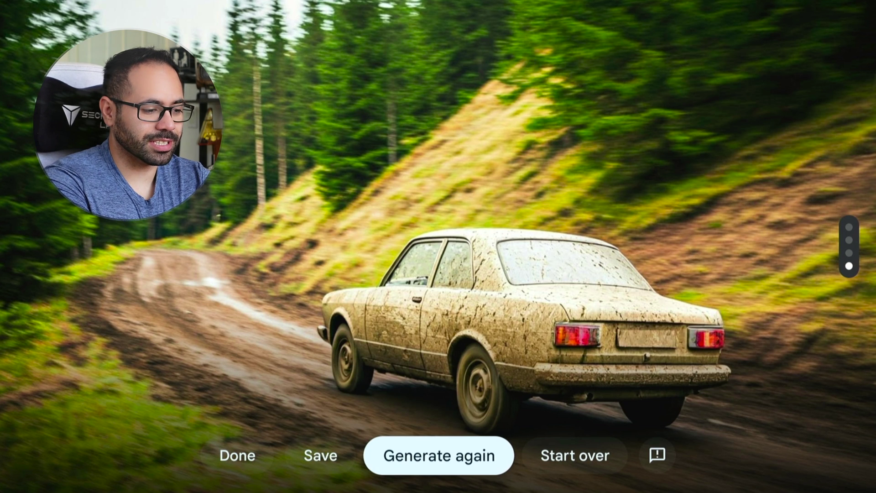
key("Right")
key("Left")
key("Left")
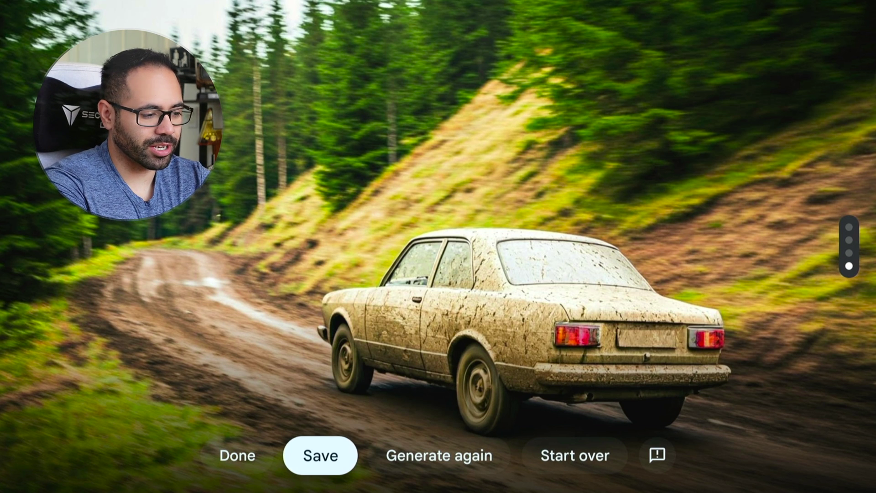
key("Return")
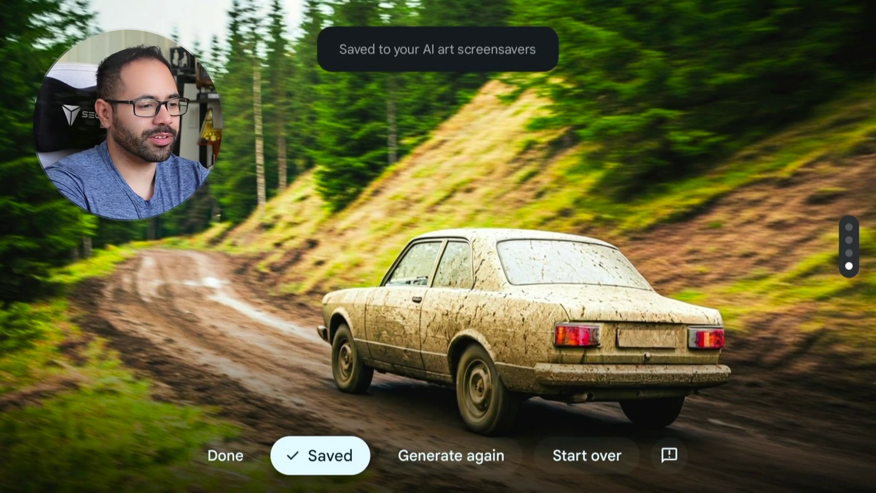
key("Escape")
key("Escape")
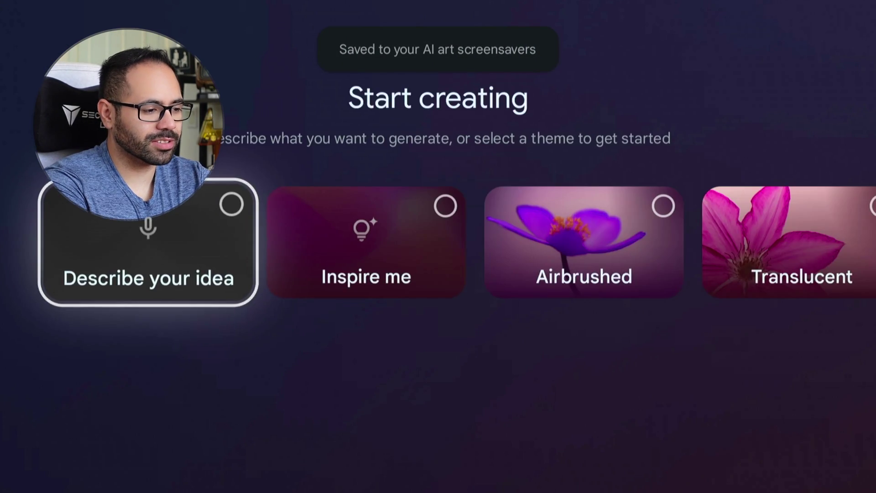
key("Escape")
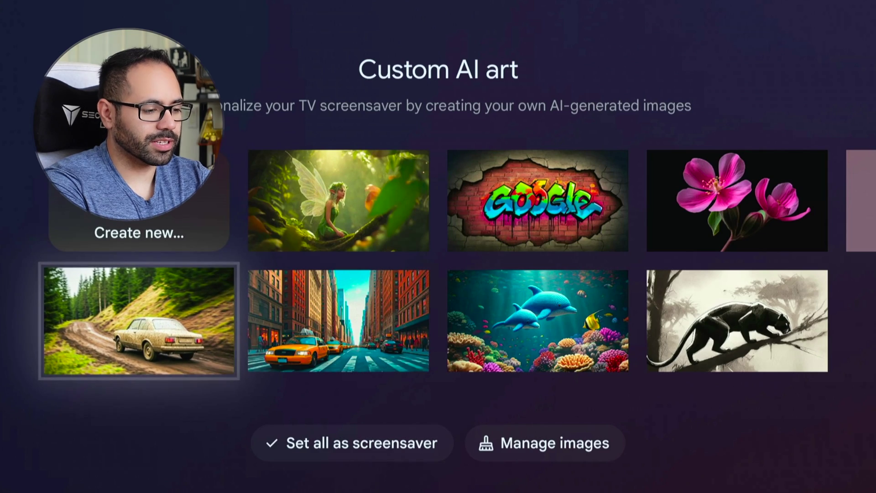
- Set all custom AI art images as the screensaver and cycle to the muddy car picture
key("Down")
key("Return")
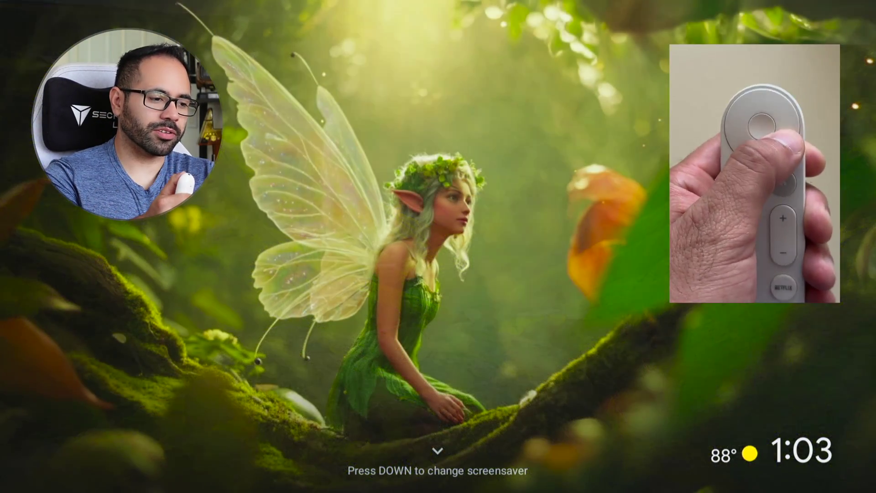
key("Down")
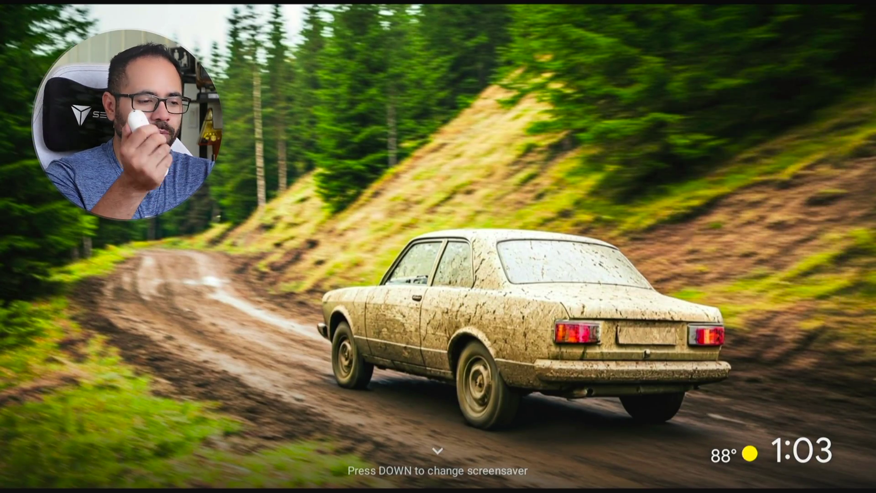
key("Down")
key("Down")
key("Down")
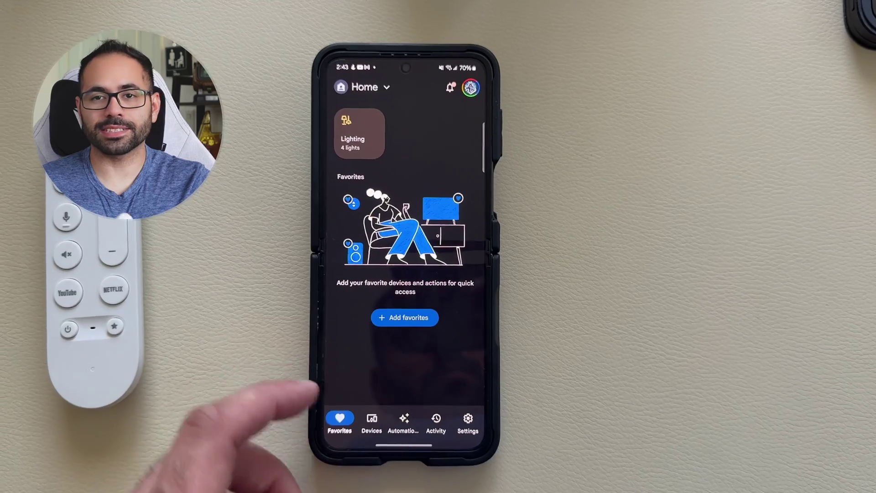
- In the phone's Google Home app, go to Settings and open Public Preview
left_click(468, 420)
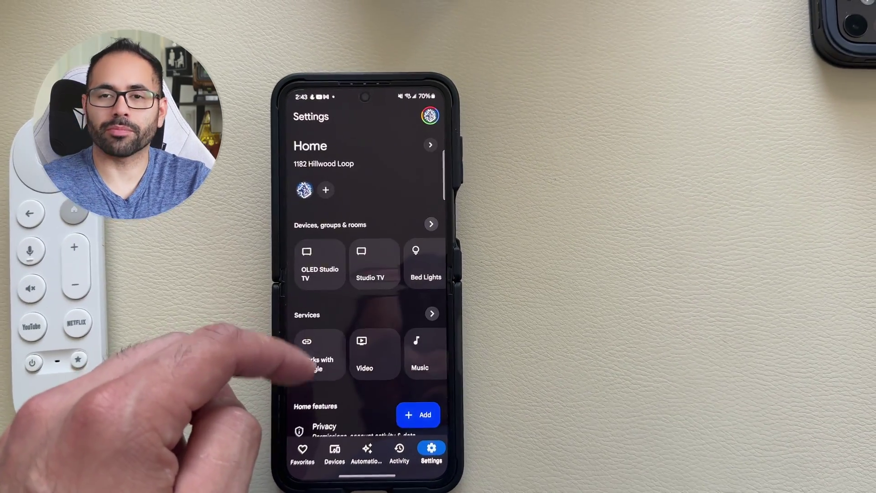
scroll(347, 347, "down", 5)
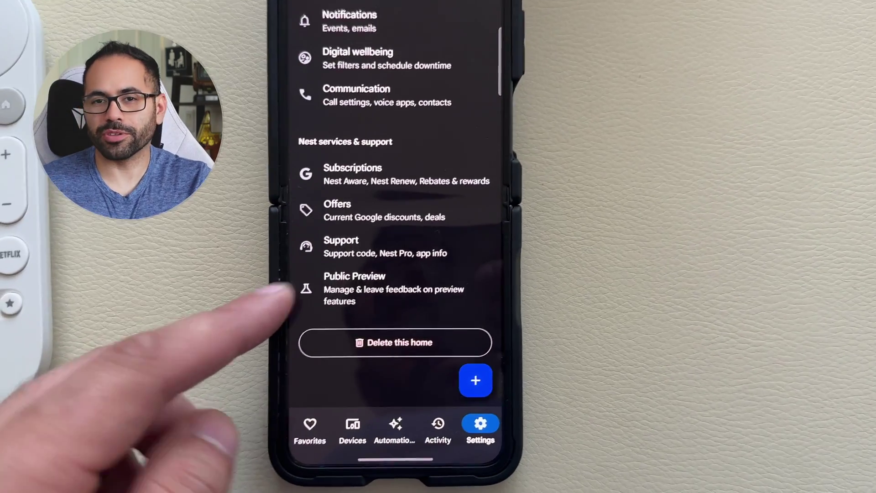
left_click(347, 341)
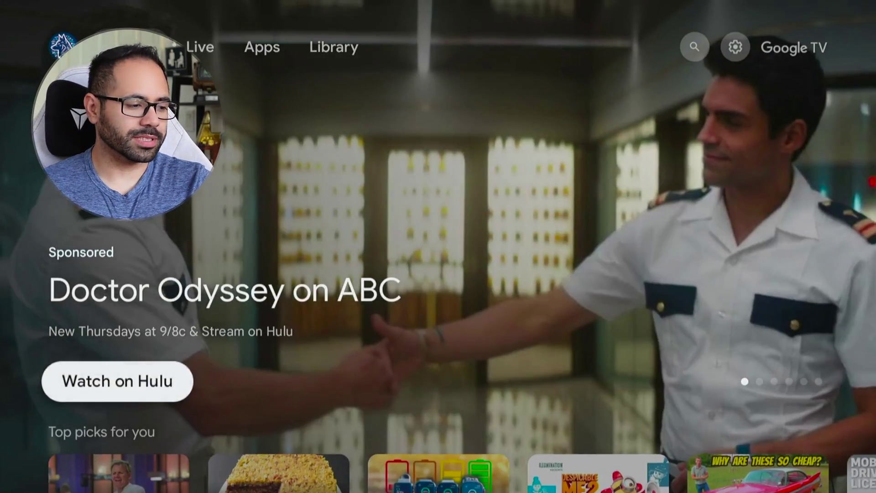
- Launch YouTube, then open the quick-settings panel and browse to Wi-Fi and notifications
key("Down")
key("Down")
key("Down")
key("Return")
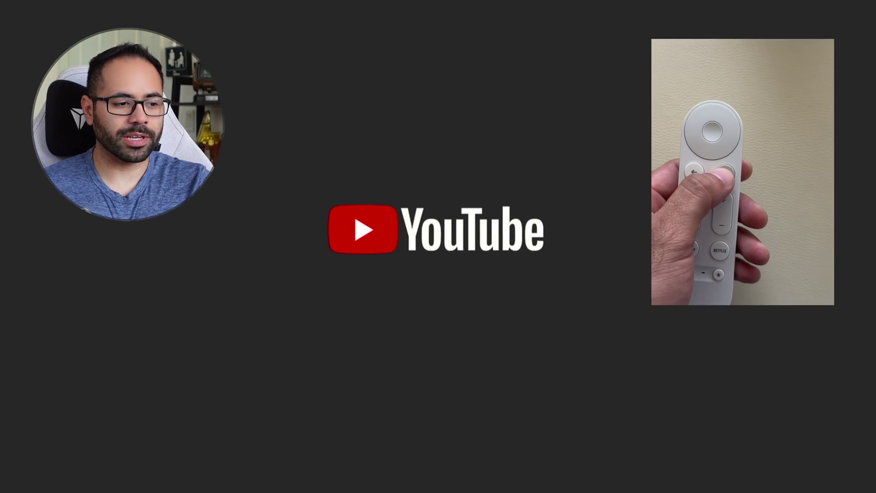
key("Home")
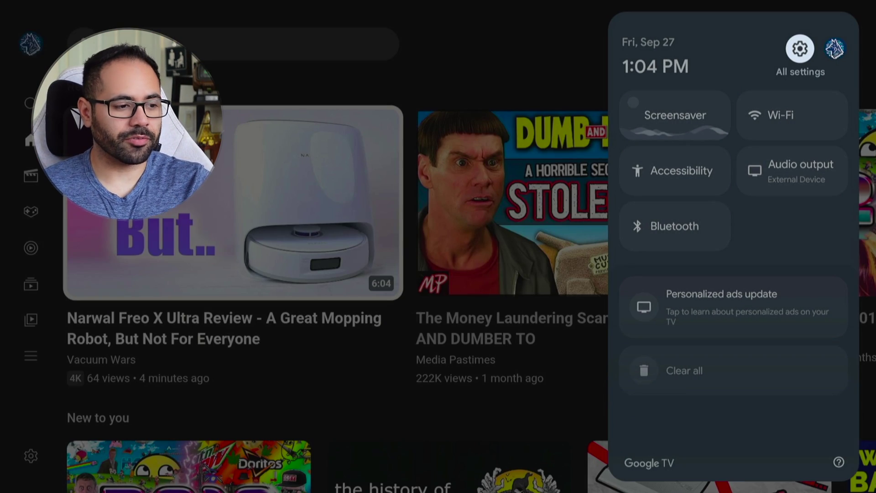
key("Down")
key("Down")
key("Down")
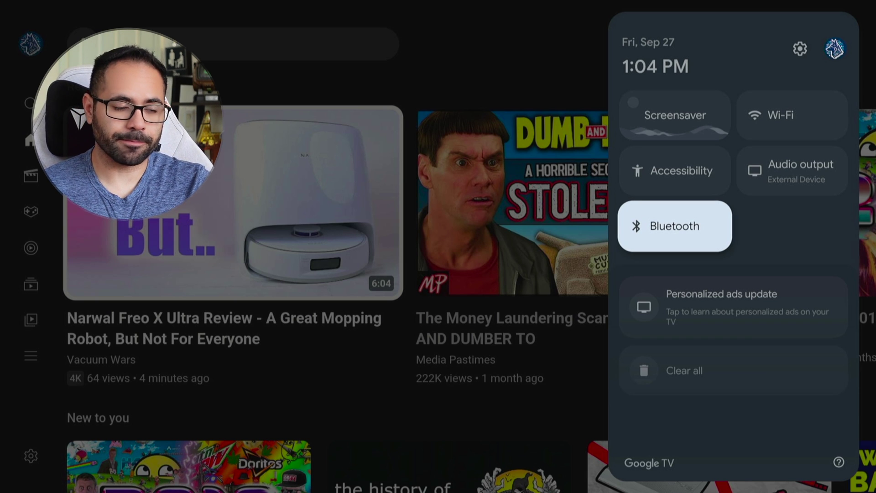
key("Down")
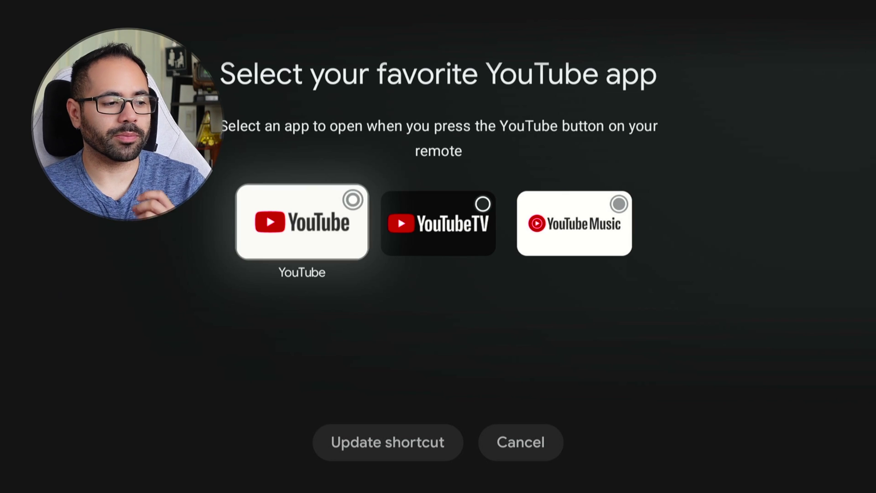
- Look through the YouTube TV and YouTube Music options in the YouTube-button app picker
key("Right")
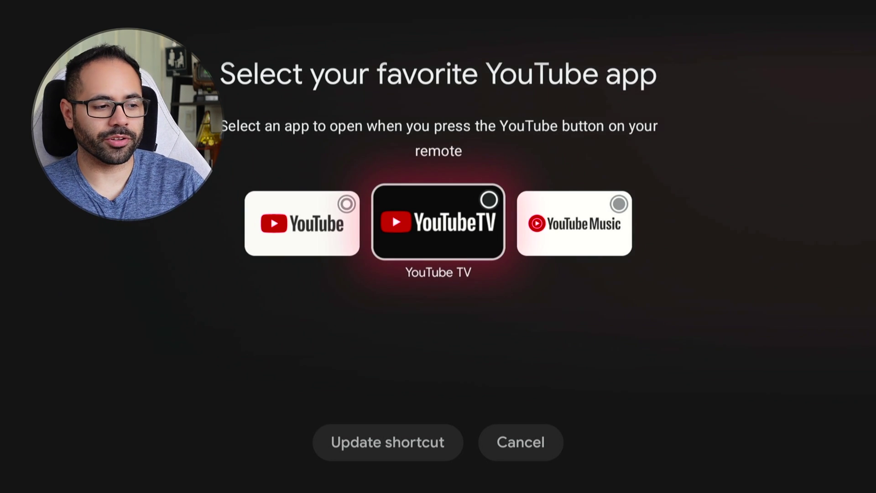
key("Right")
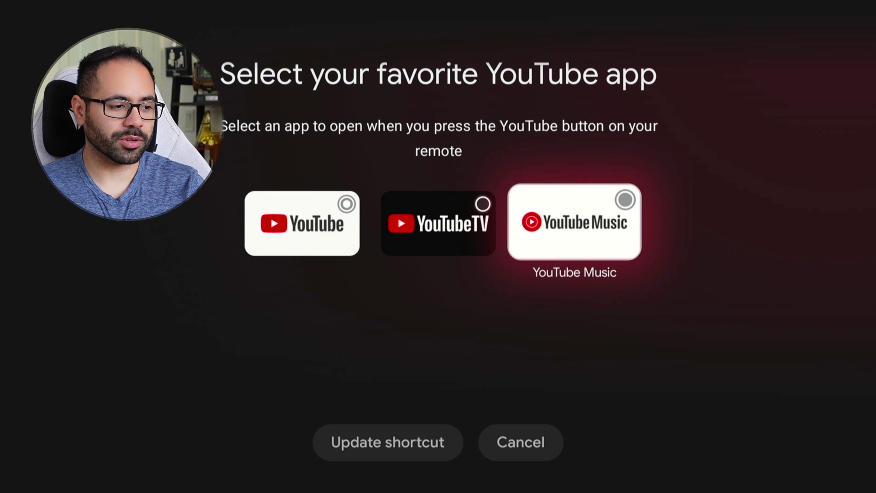
key("Left")
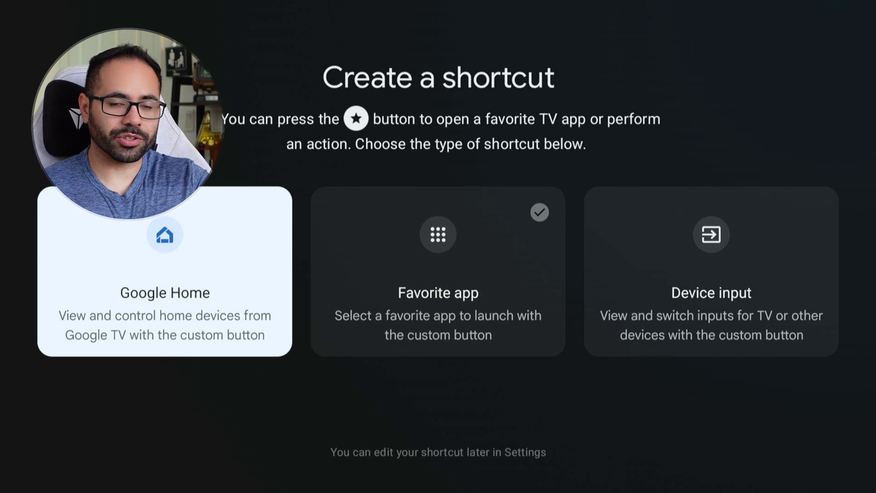
left_click(439, 271)
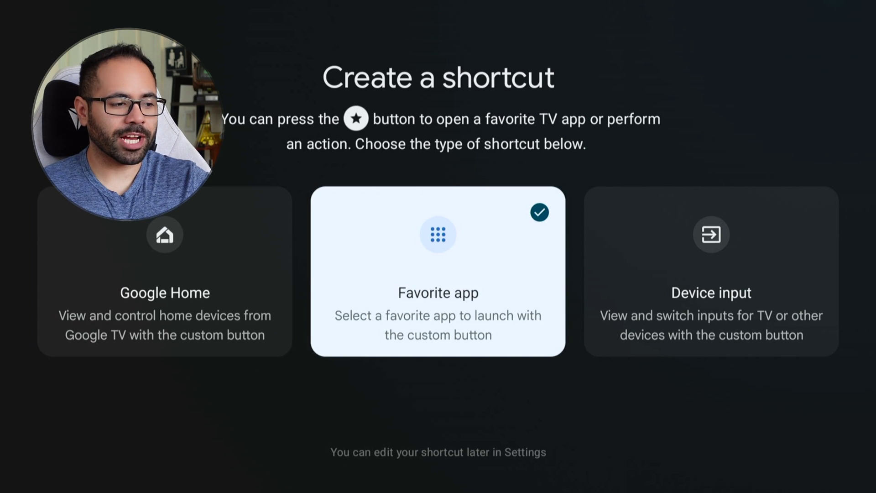
key("Return")
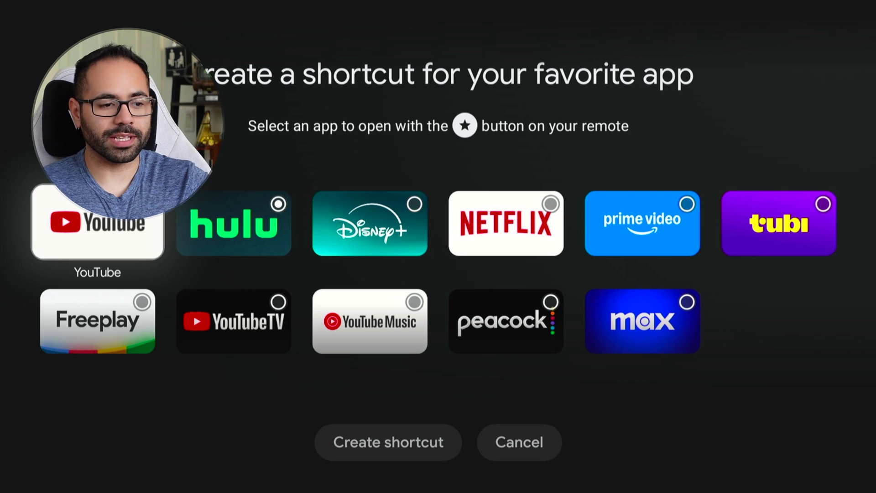
key("Right")
key("Right")
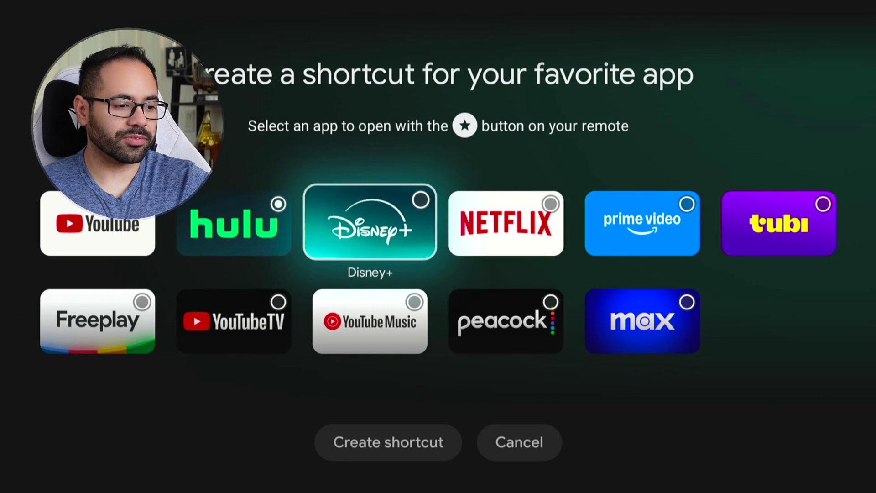
key("Right")
key("Down")
key("Down")
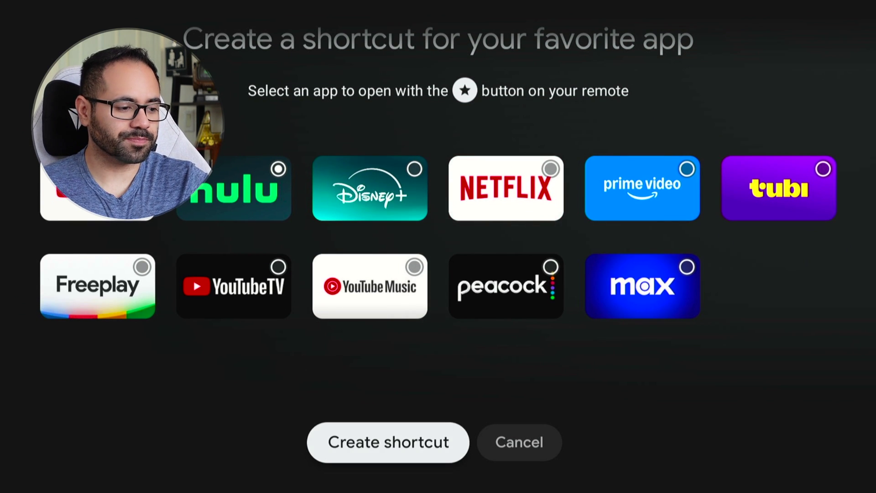
key("Right")
key("Left")
key("Return")
key("Right")
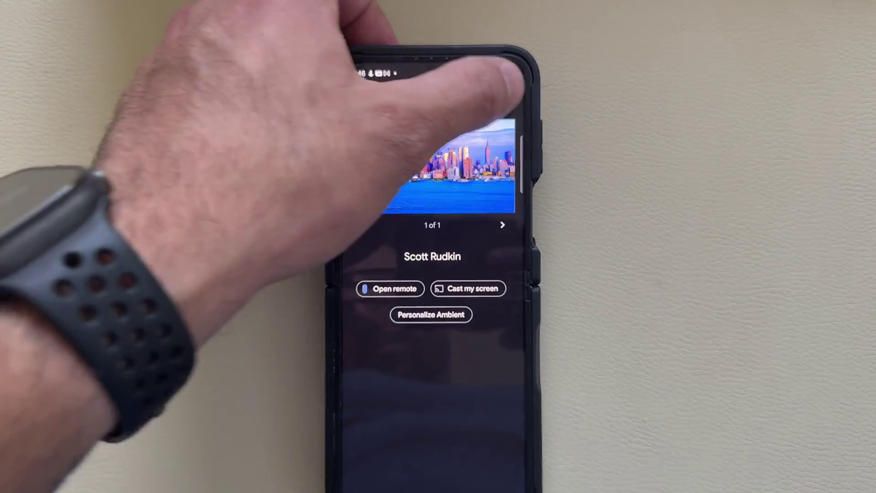
- Open Studio TV's settings in Google Home and request Find my remote to play a sound
left_click(504, 96)
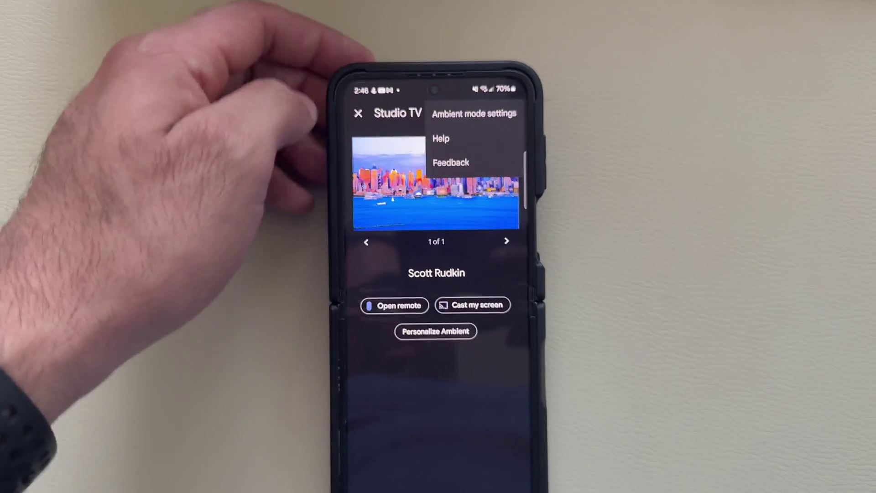
left_click(474, 113)
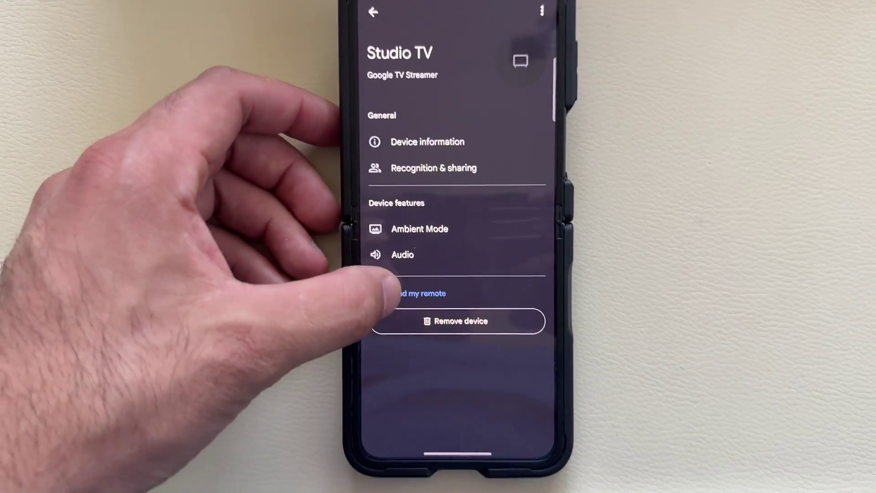
left_click(409, 357)
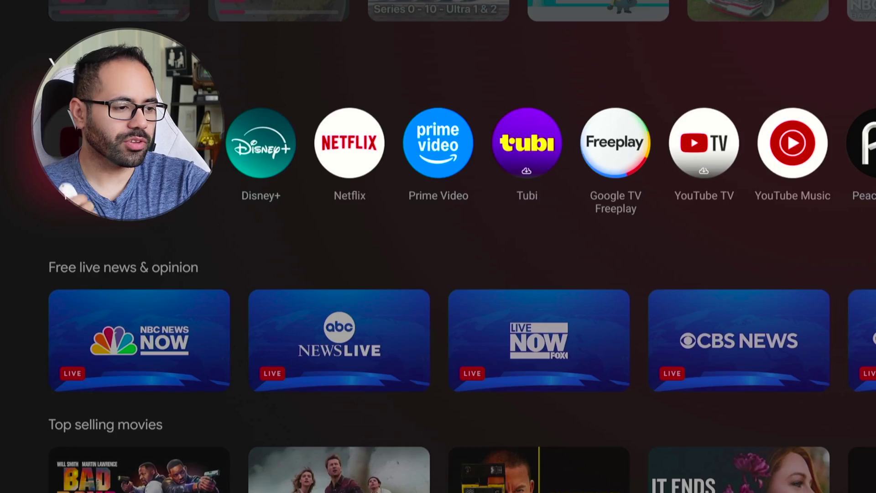
key("Up")
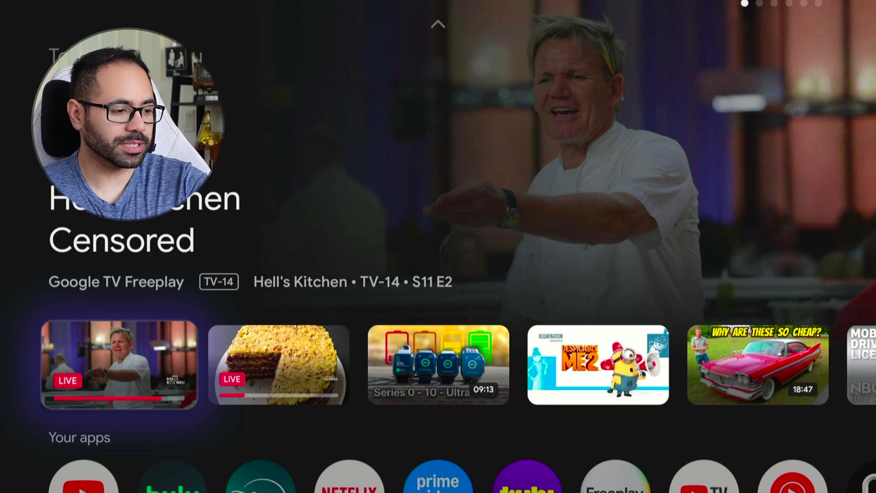
key("Right")
key("Right")
key("Right")
key("Right")
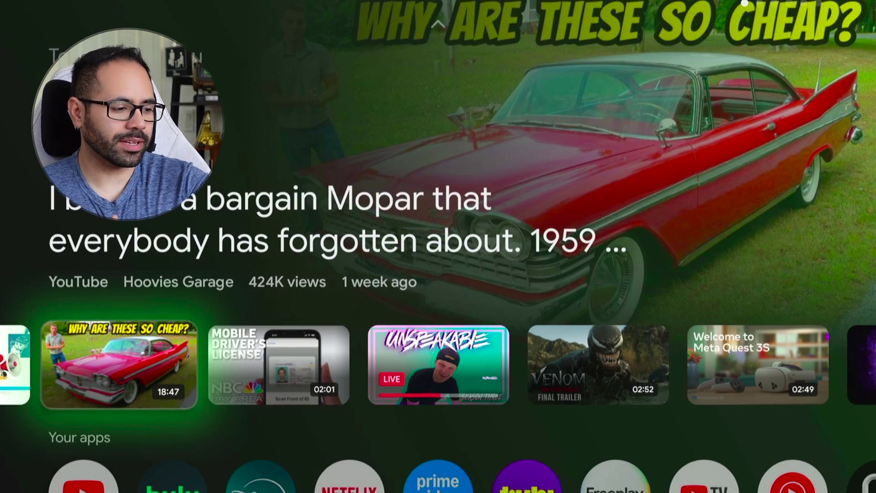
key("Right")
key("Right")
key("Right")
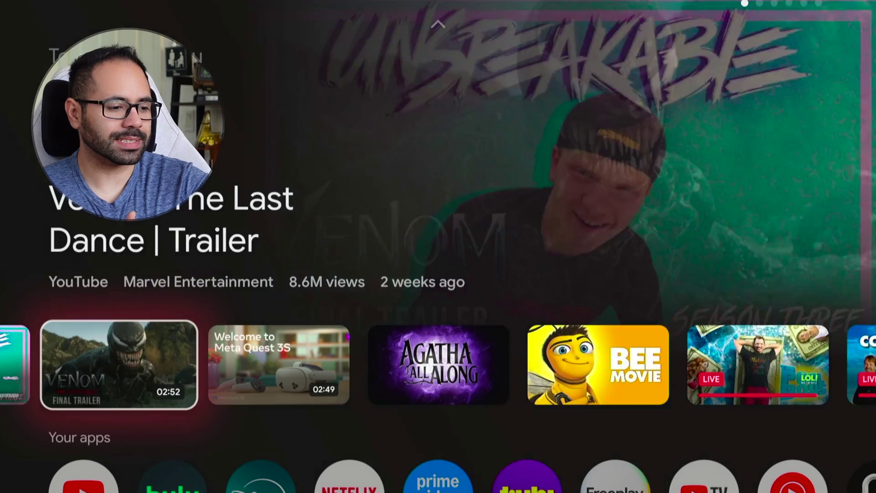
key("Right")
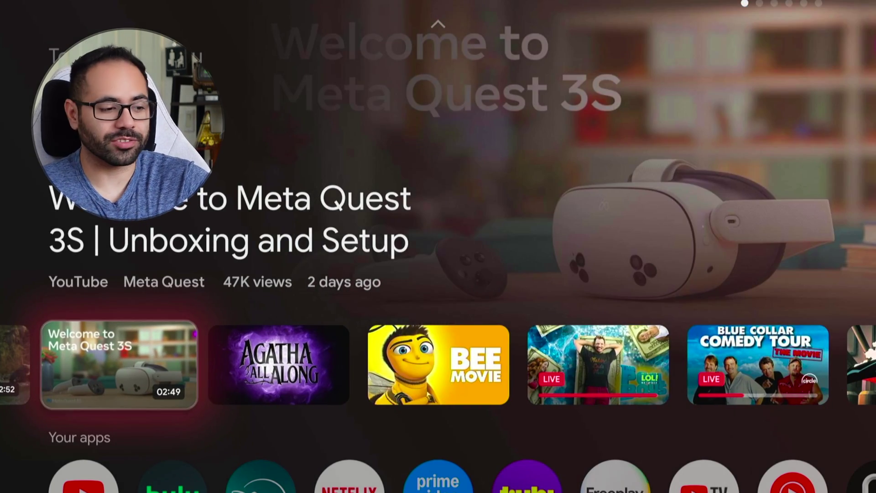
key("Right")
key("Right")
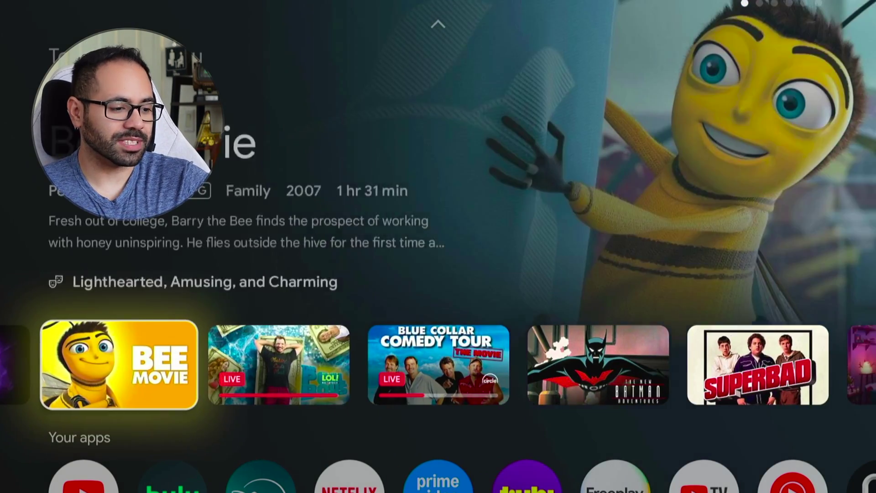
key("Right")
key("Down")
key("Right")
key("Right")
key("Right")
key("Right")
key("Right")
key("Right")
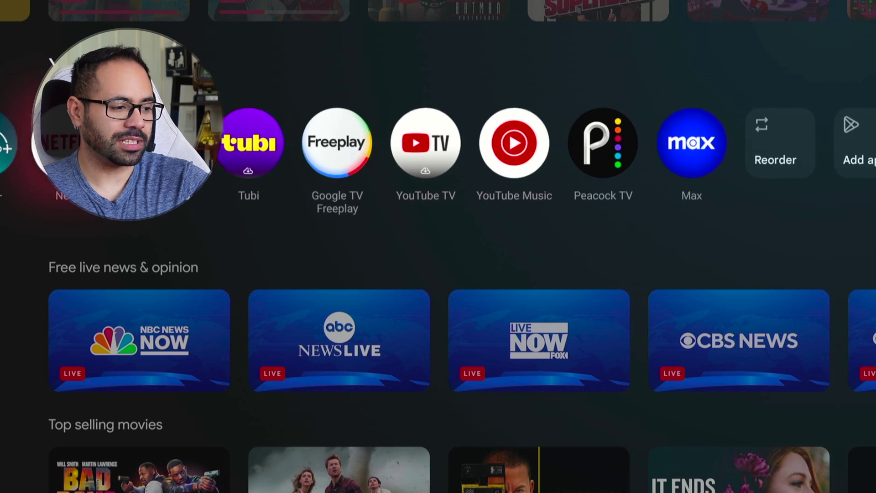
key("Right")
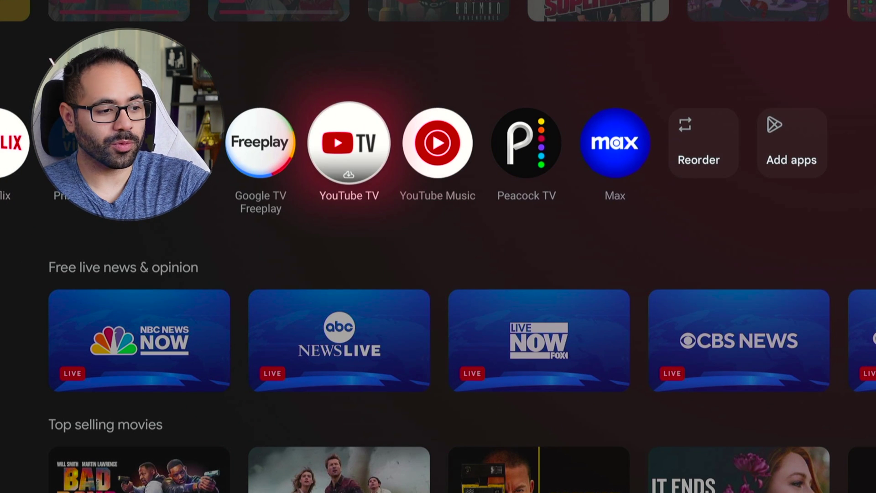
key("Right")
key("Right")
key("Right")
key("Right")
key("Right")
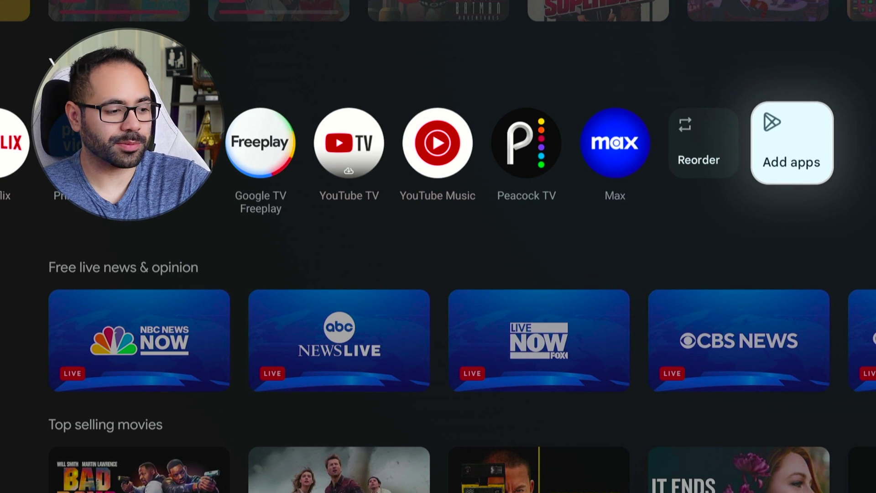
key("Down")
key("Down")
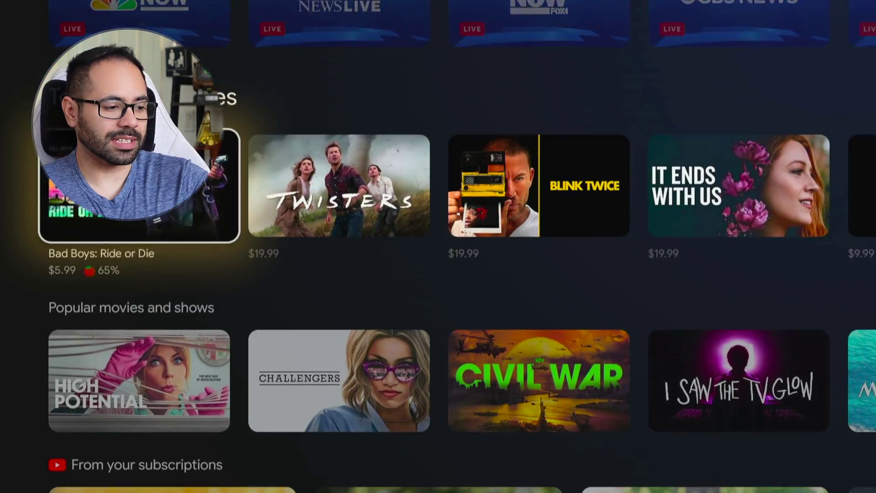
key("Down")
key("Down")
key("Down")
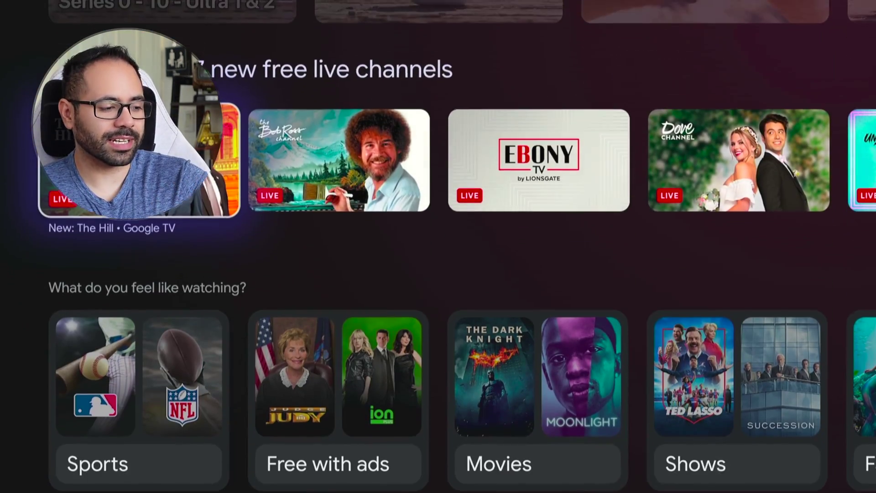
key("Down")
key("Down")
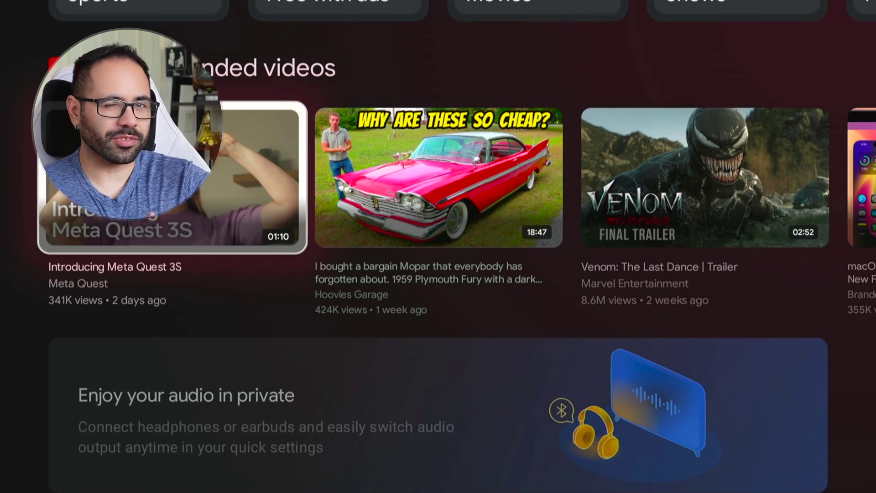
key("Up")
key("Up")
key("Up")
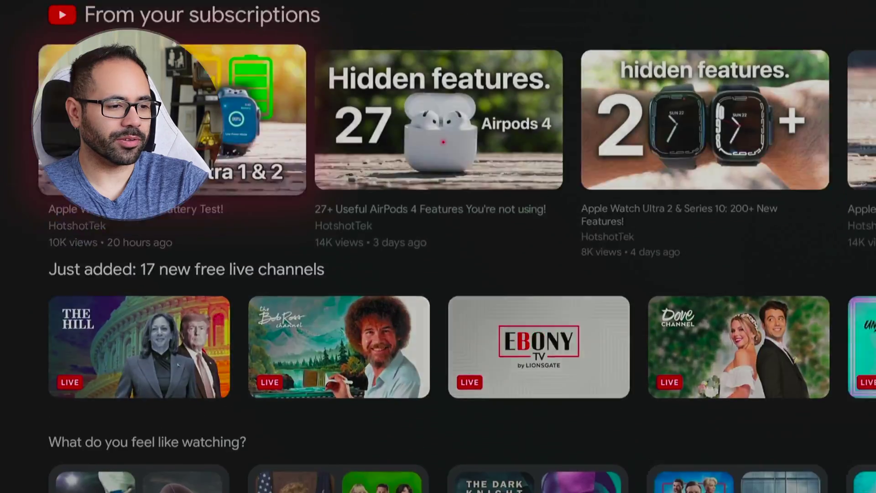
key("Up")
key("Up")
key("Up")
key("Up")
key("Up")
key("Up")
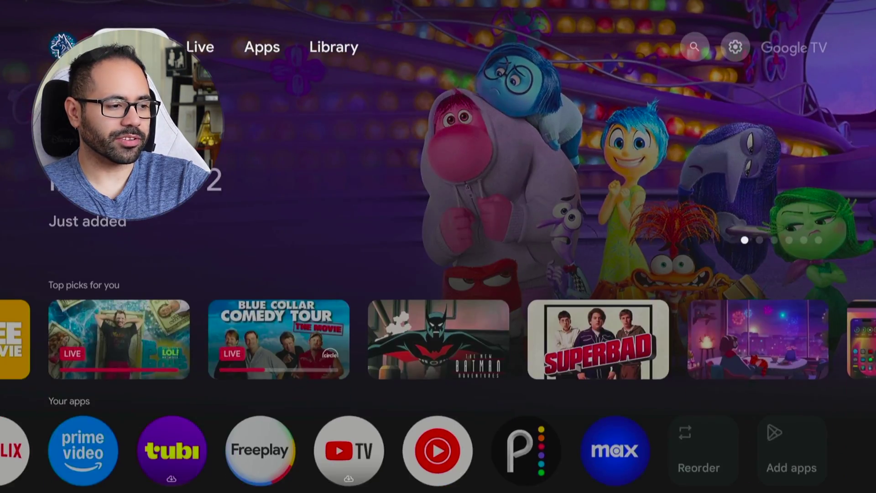
- Go through quick settings to Settings > Accounts & Profiles and open your profile's settings
key("Up")
key("Right")
key("Right")
key("Right")
key("Right")
key("Right")
key("Return")
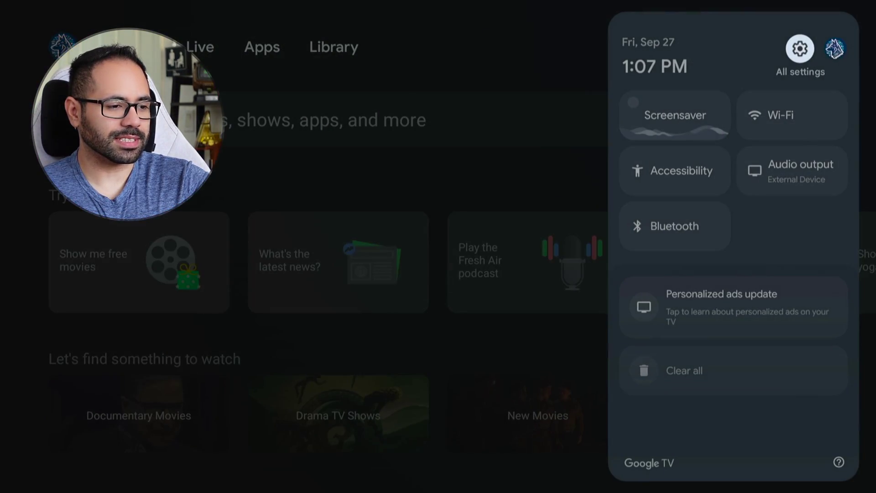
key("Return")
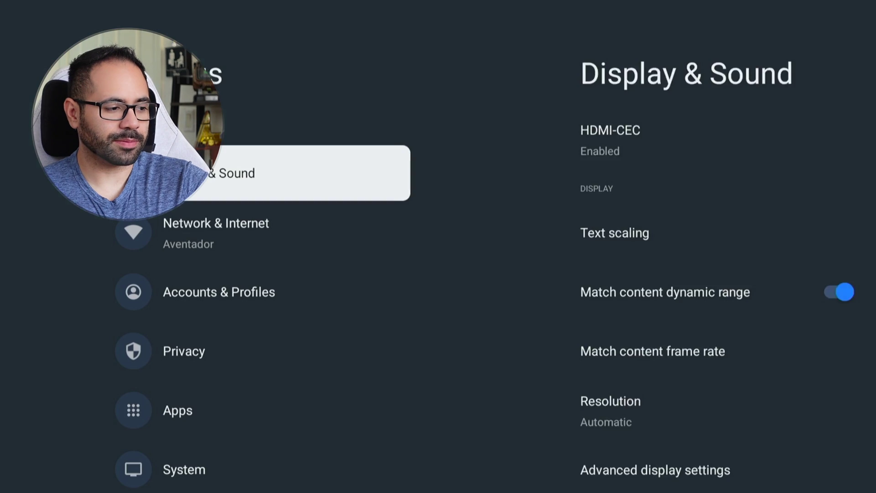
key("Down")
key("Down")
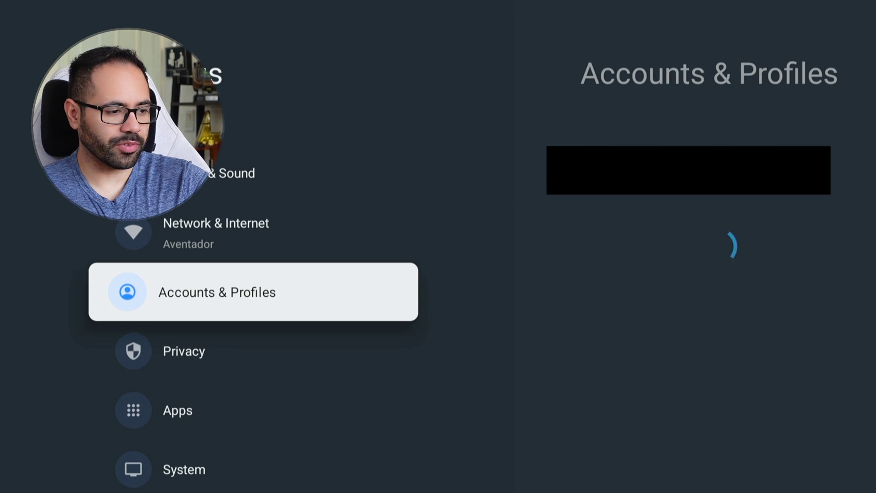
key("Return")
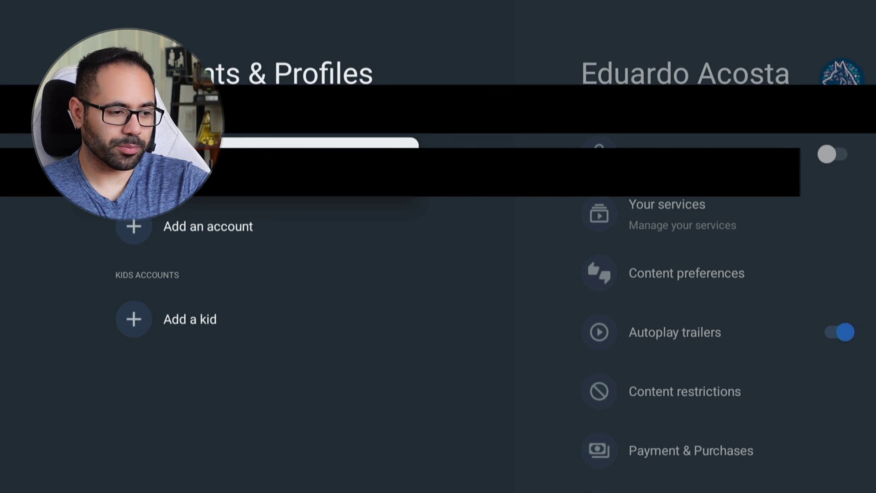
key("Return")
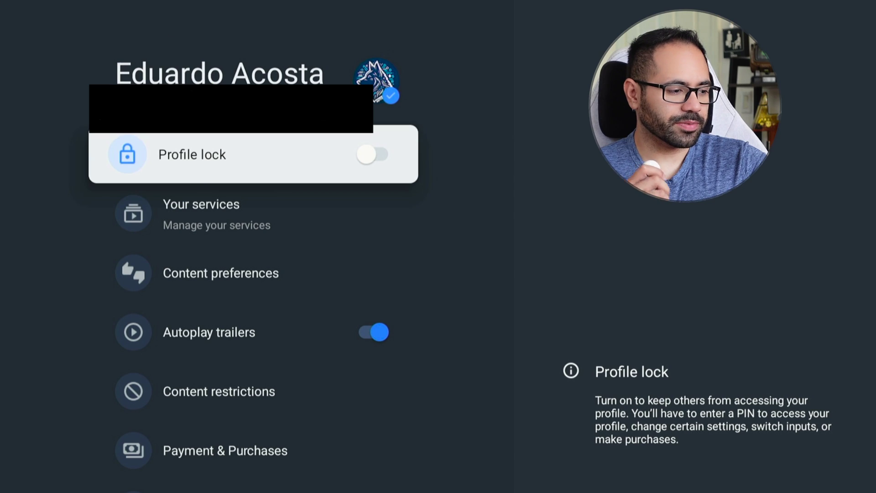
- Browse Profile lock and Your services, stopping on Apps only mode, currently Off
key("Down")
key("Down")
key("Down")
key("Up")
key("Up")
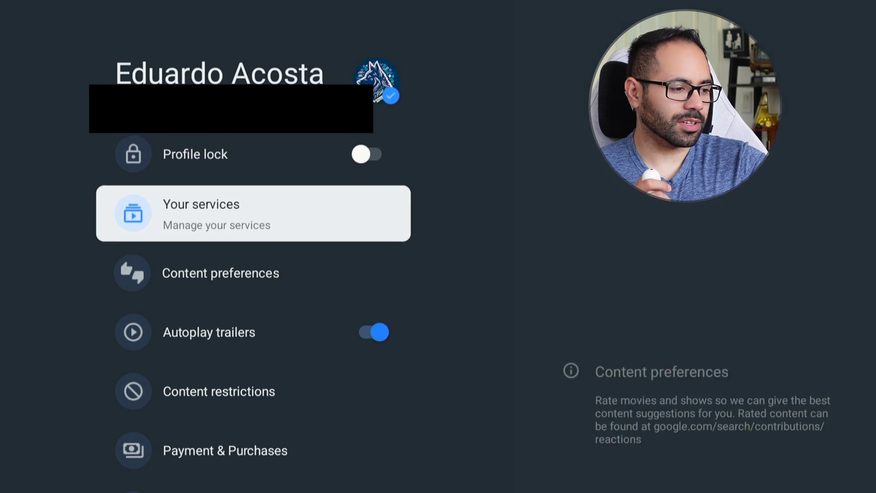
key("Up")
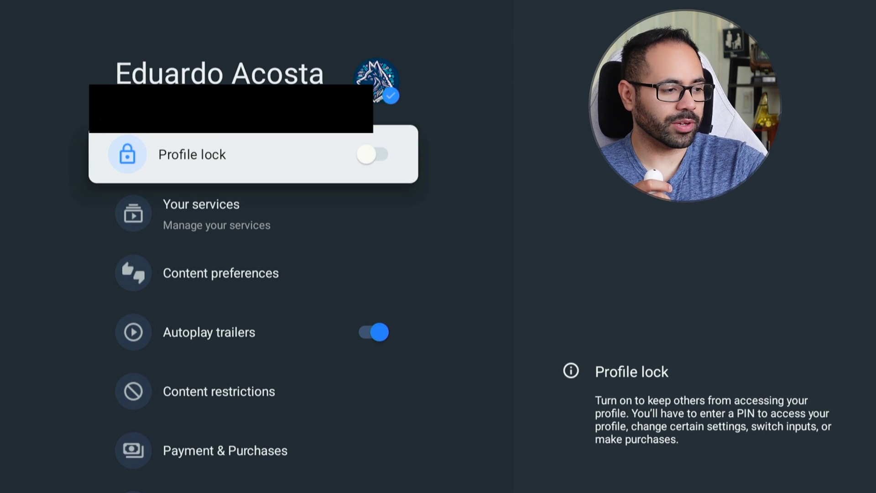
key("Down")
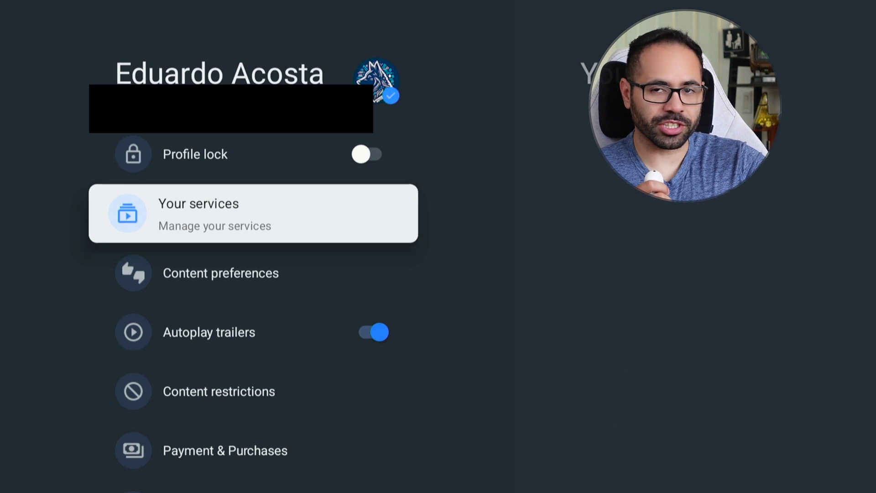
key("Up")
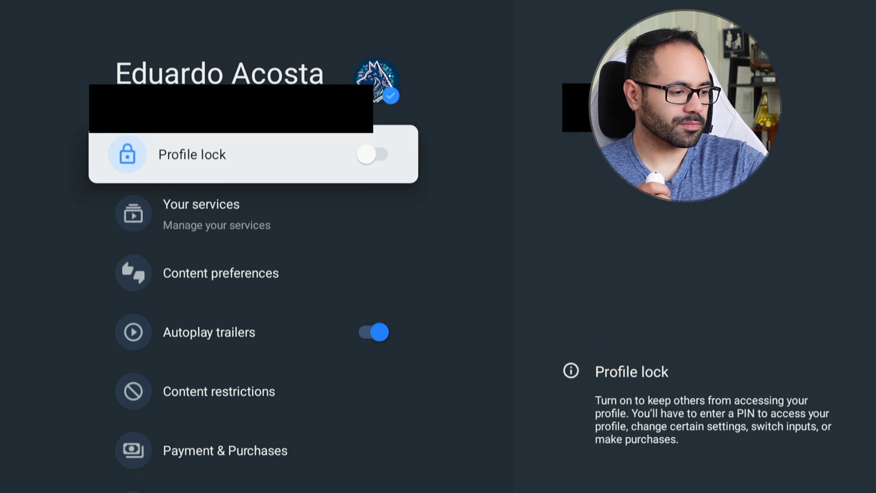
key("Down")
key("Down")
key("Down")
key("Down")
key("Down")
key("Down")
key("Down")
key("Down")
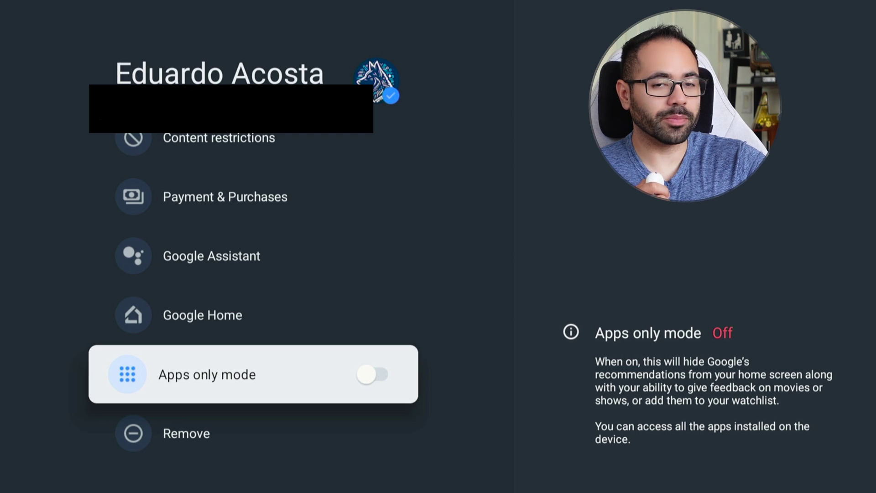
- Turn on Apps only mode and return to the home screen showing only app rows
key("Return")
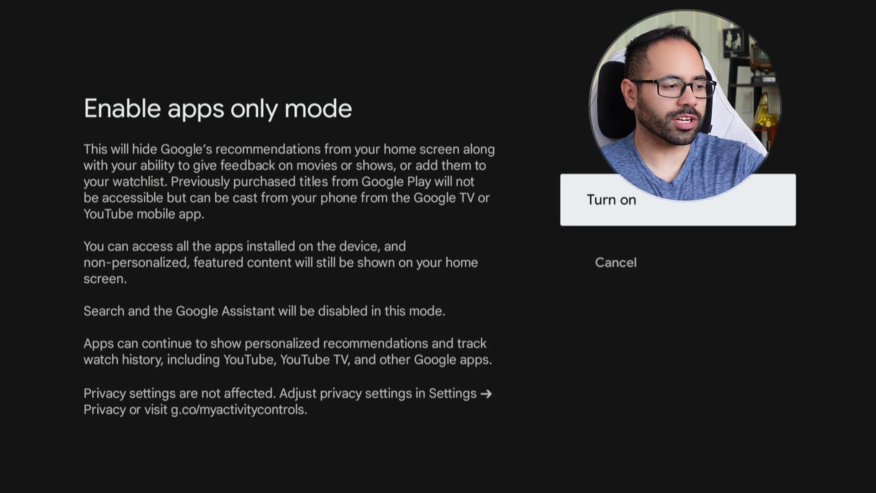
key("Return")
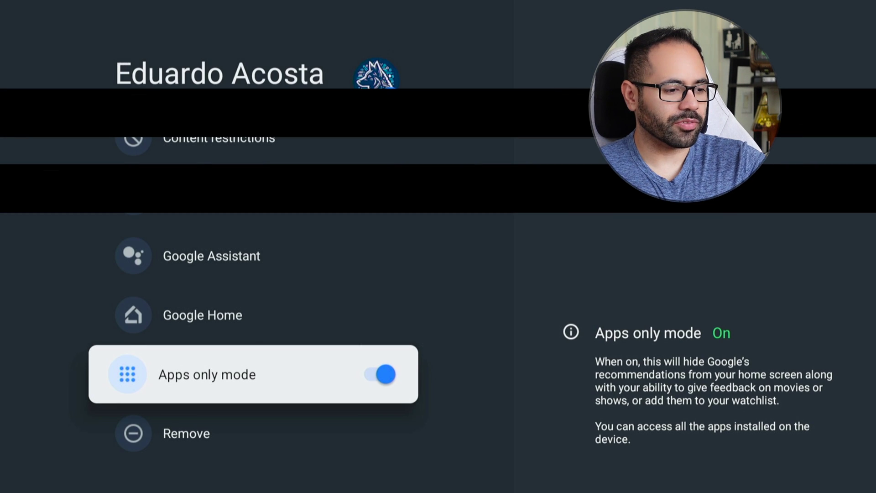
key("Escape")
key("Escape")
key("Escape")
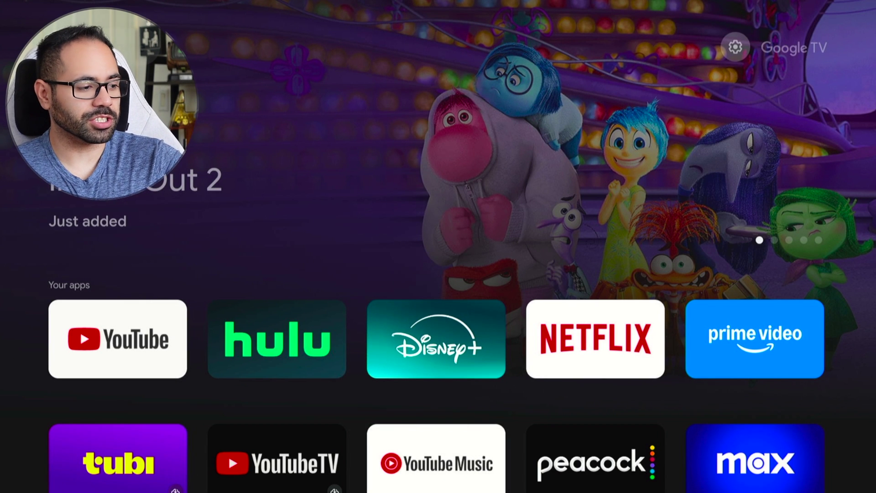
- Browse the Inside Out 2 banner and the apps grid through Max and Tubi, then reopen quick settings
key("Return")
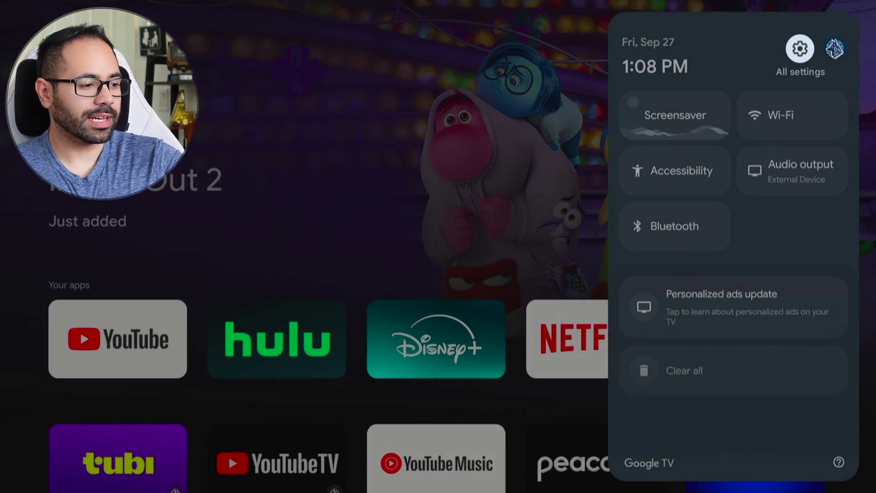
key("Escape")
key("Up")
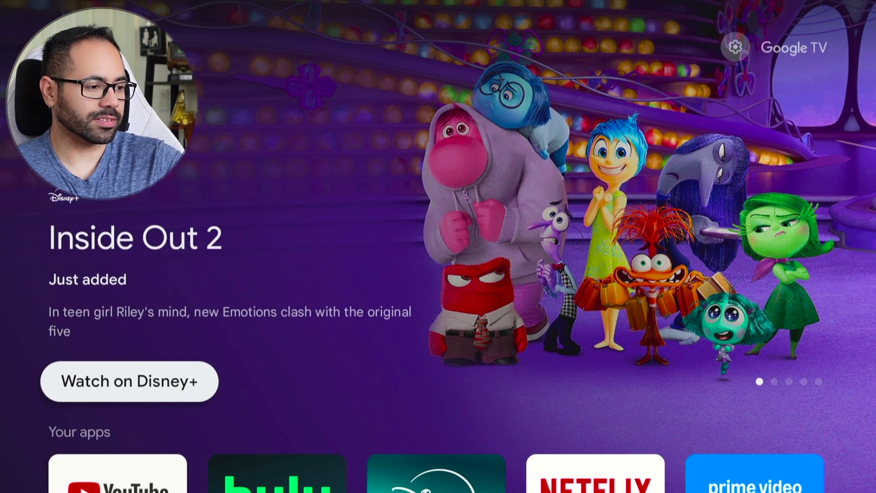
key("Down")
key("Right")
key("Right")
key("Right")
key("Right")
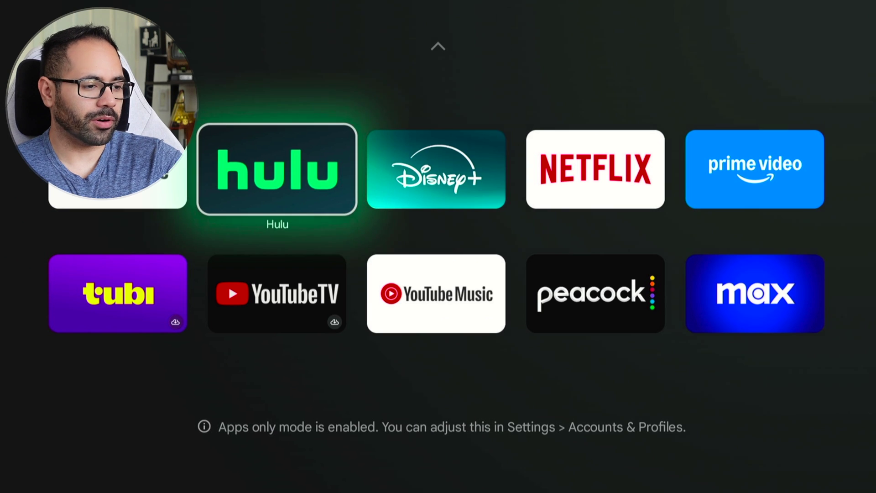
key("Down")
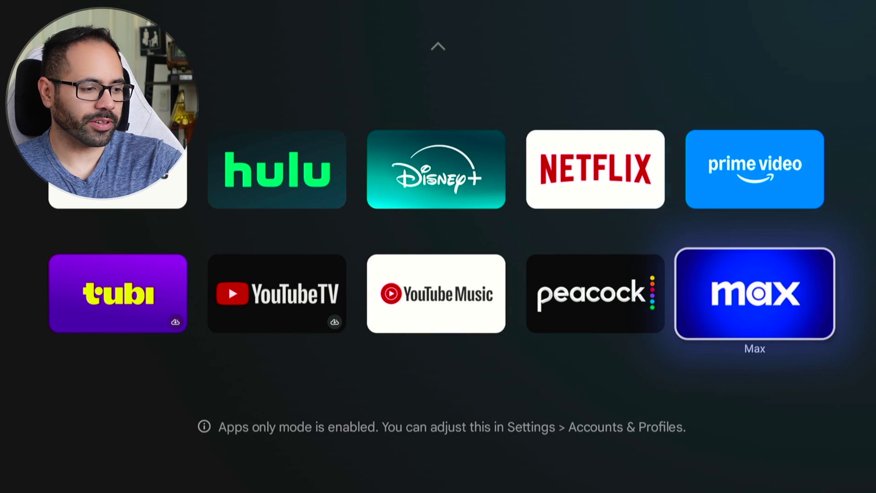
key("Left")
key("Left")
key("Left")
key("Left")
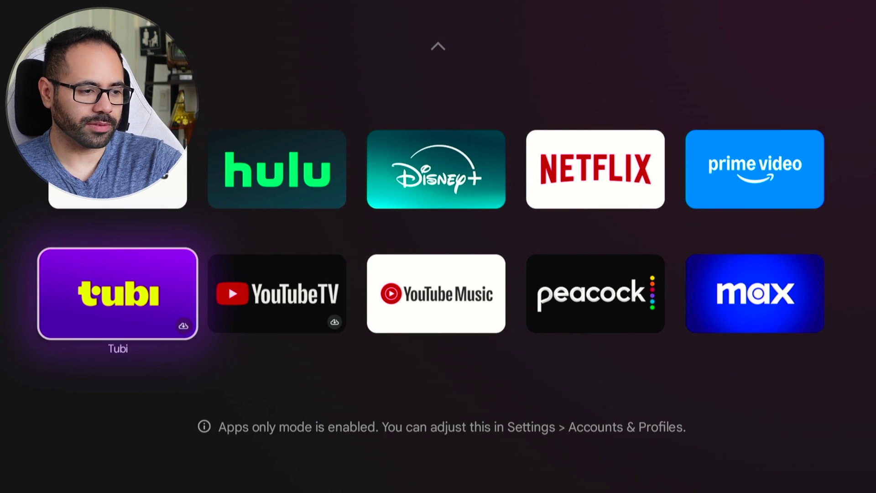
key("Up")
key("Up")
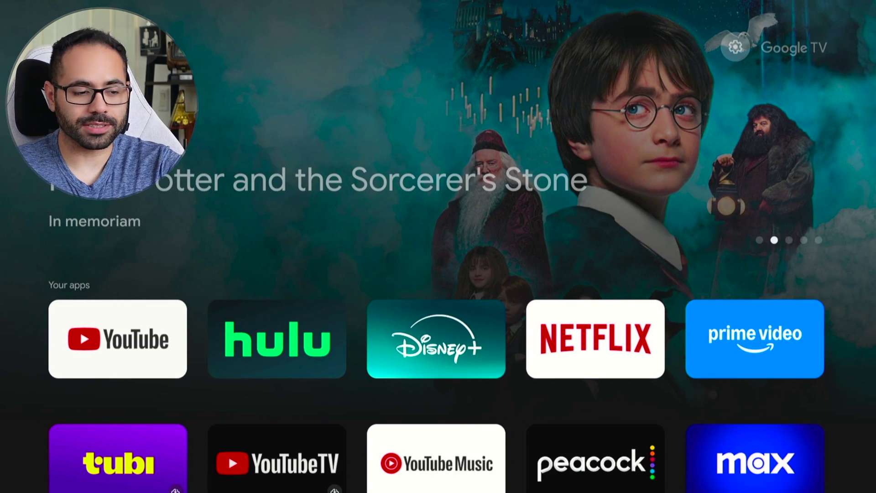
key("Home")
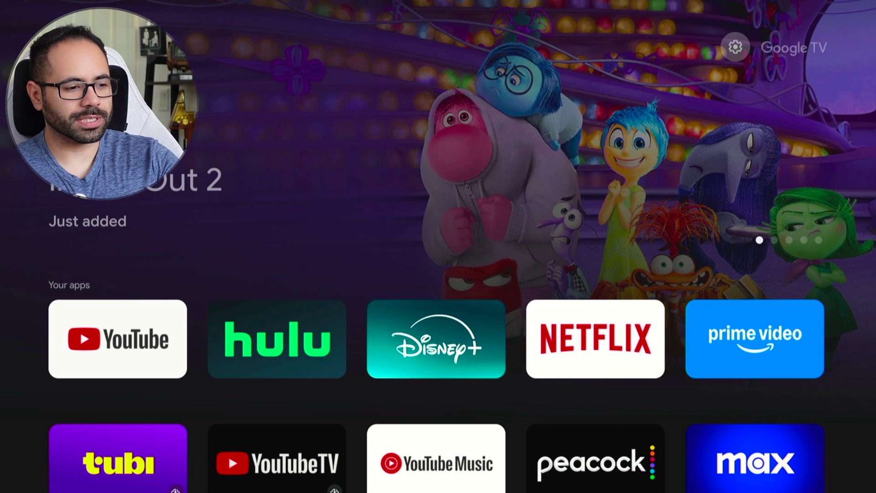
key("Return")
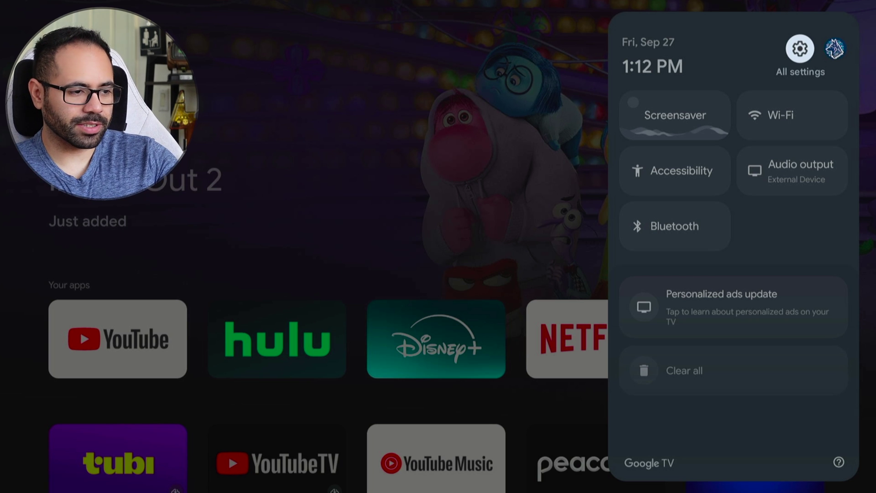
- Turn Apps only mode off in the profile's Accounts & Profiles settings
key("Return")
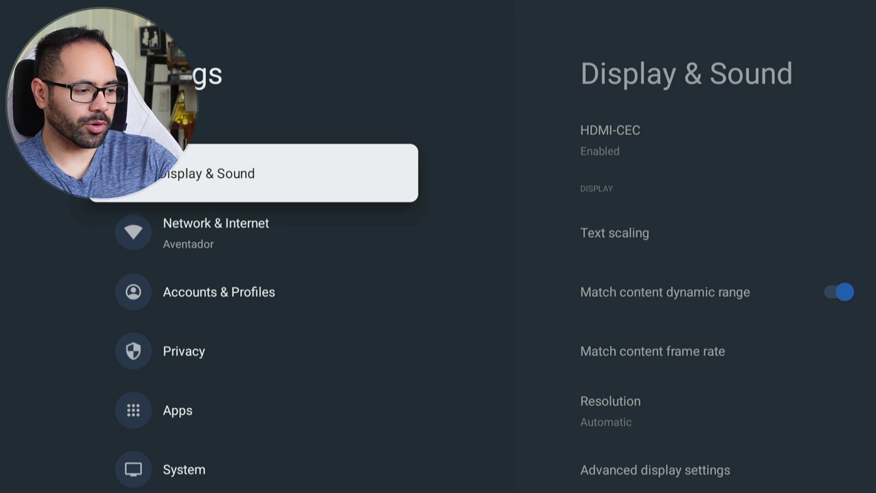
key("Down")
key("Down")
key("Down")
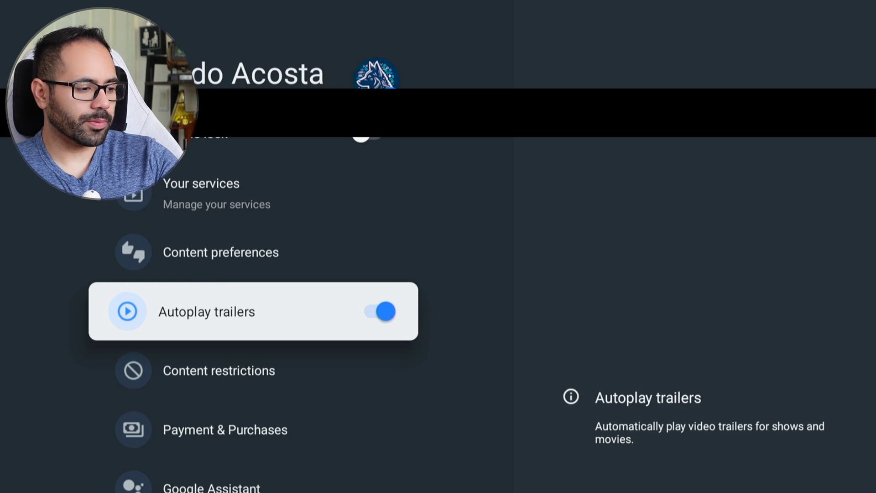
key("Down")
key("Down")
key("Down")
key("Down")
key("Down")
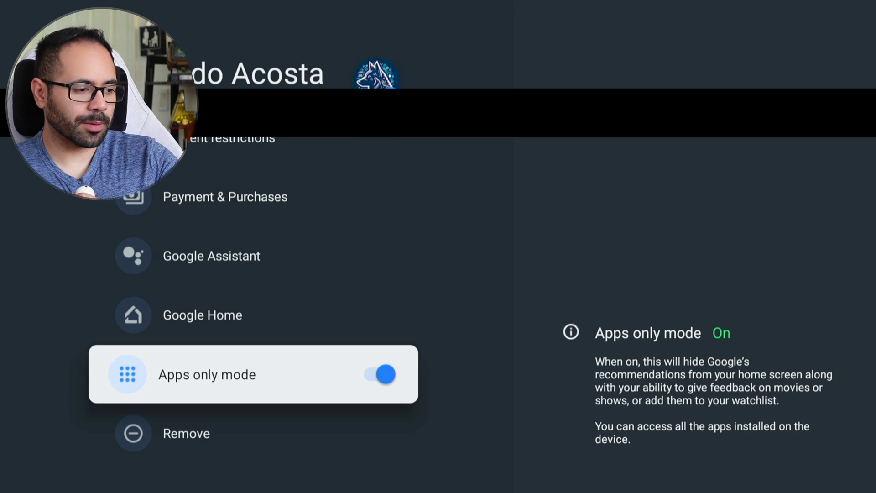
key("Return")
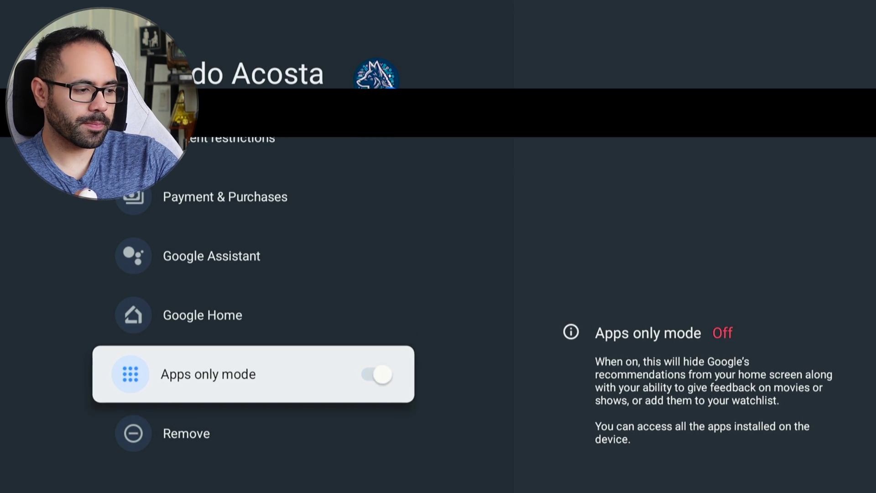
- Enable the Home panel in Google Home settings, then bring up quick settings
key("Up")
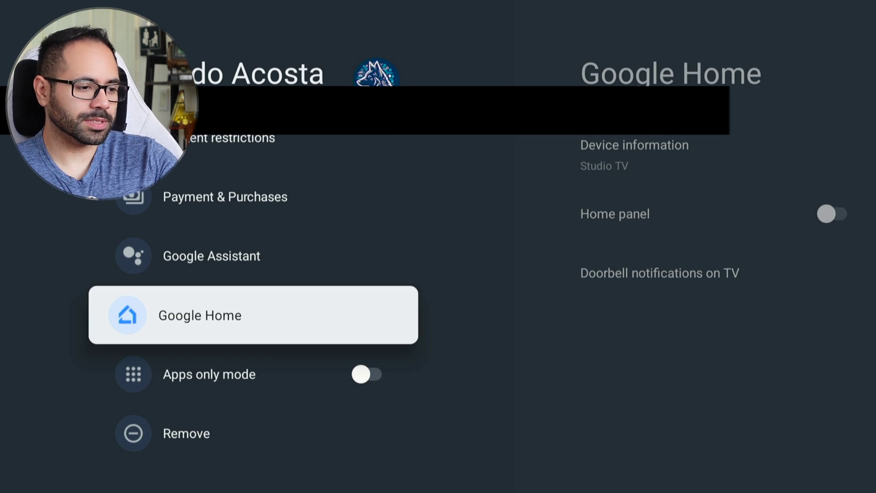
key("Return")
key("Down")
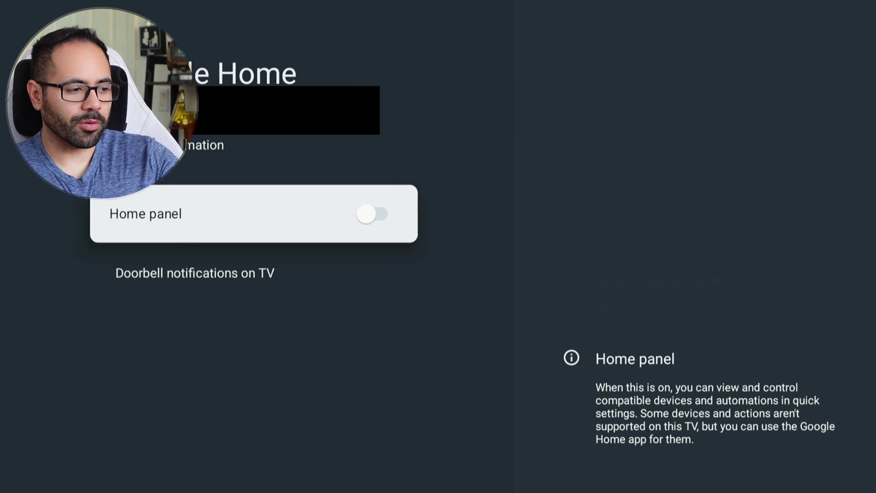
key("Return")
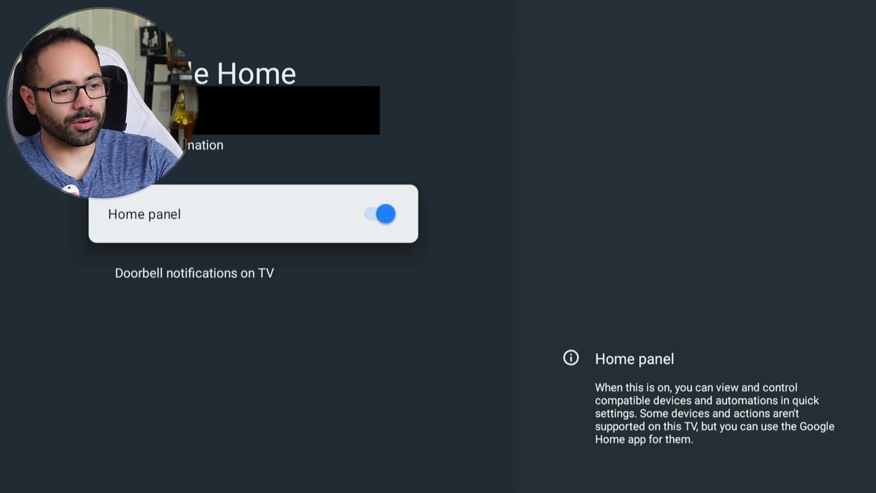
key("super")
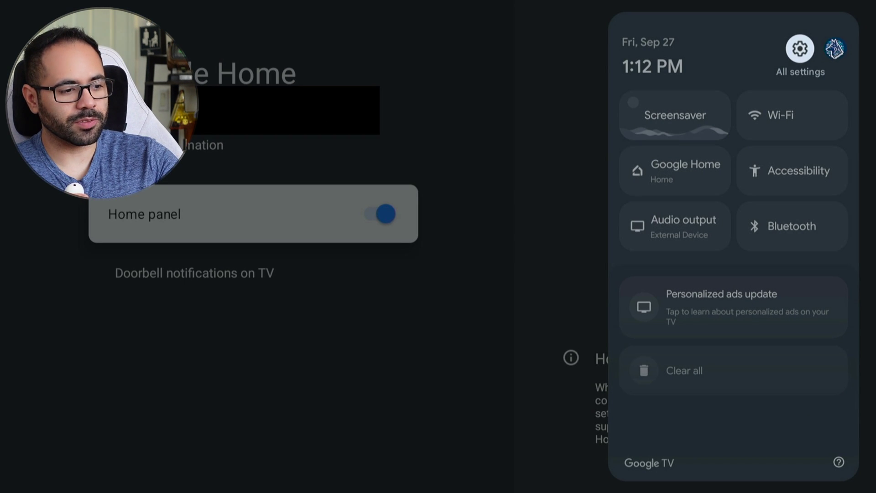
- Select the Google Home tile in quick settings to view the Google Home panel
key("Down")
key("Down")
key("Left")
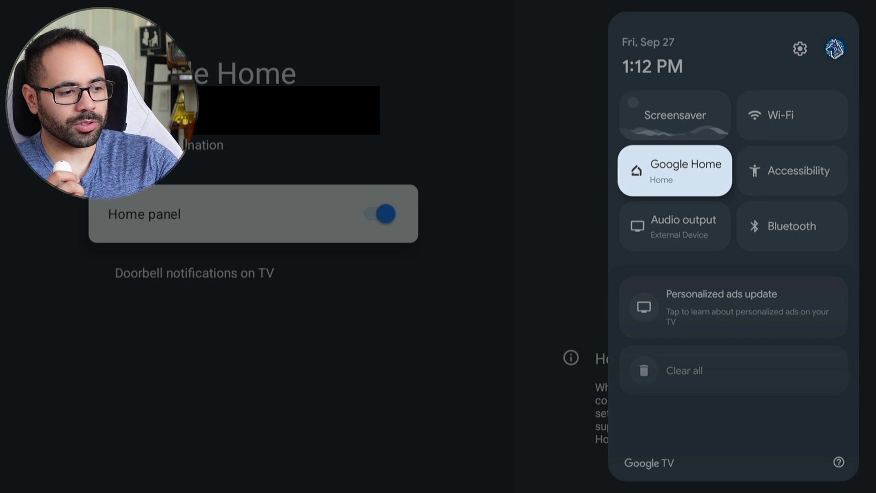
key("Return")
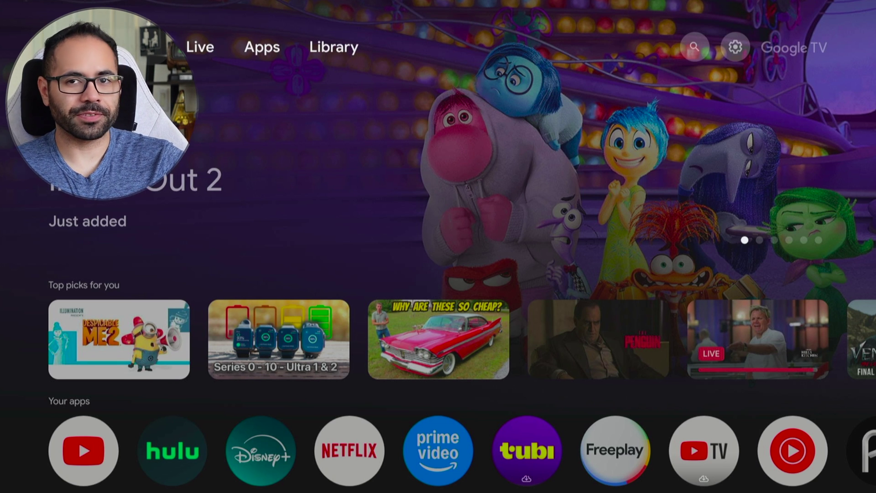
key("Right")
key("Return")
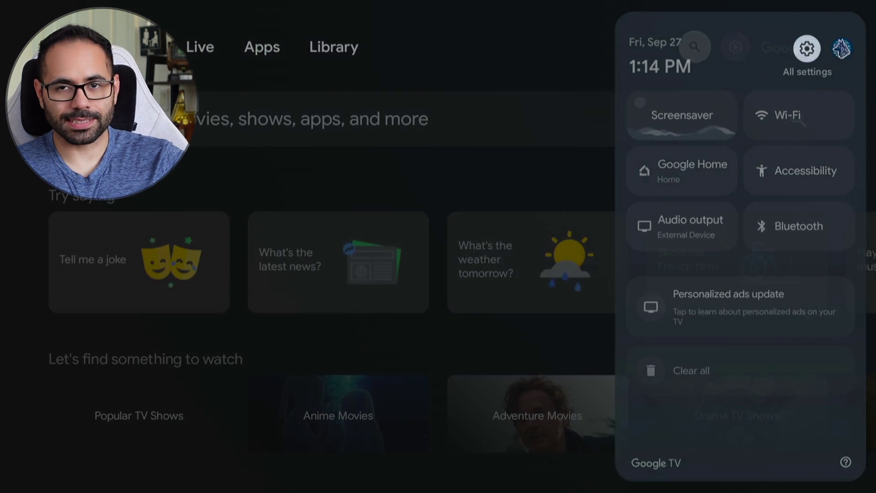
key("Return")
key("Down")
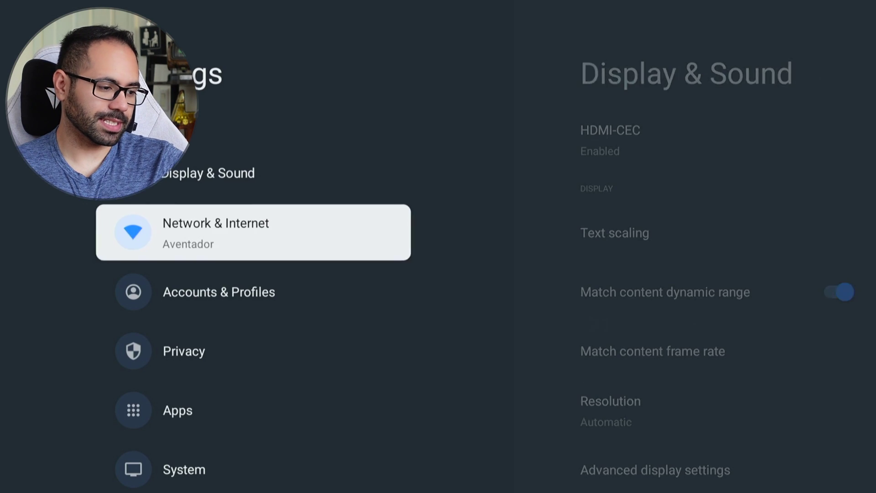
key("Down")
key("Down")
key("Up")
key("Up")
key("Up")
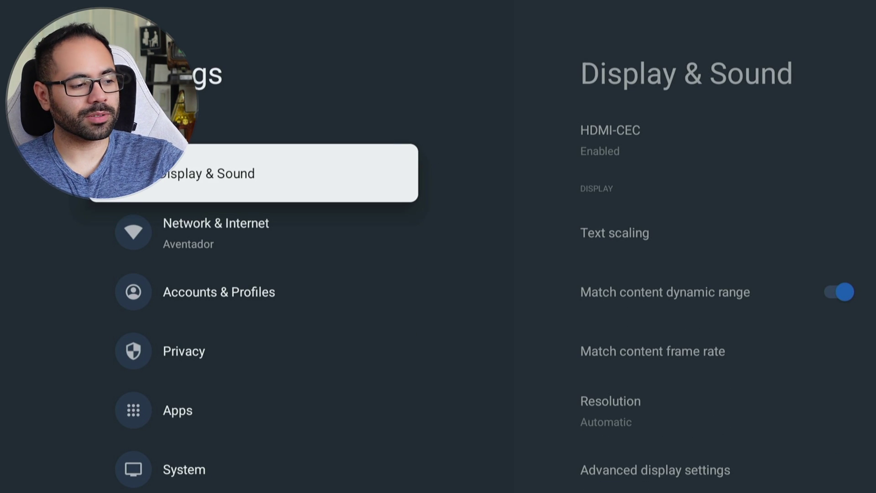
key("Return")
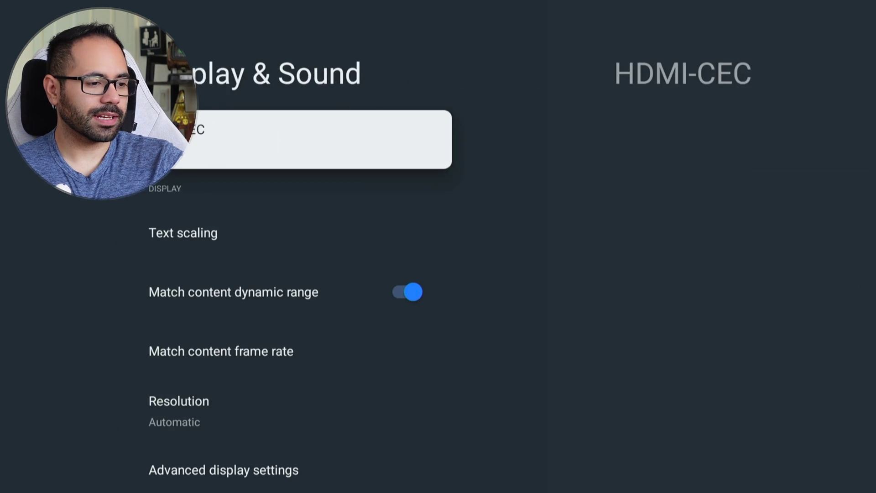
key("Return")
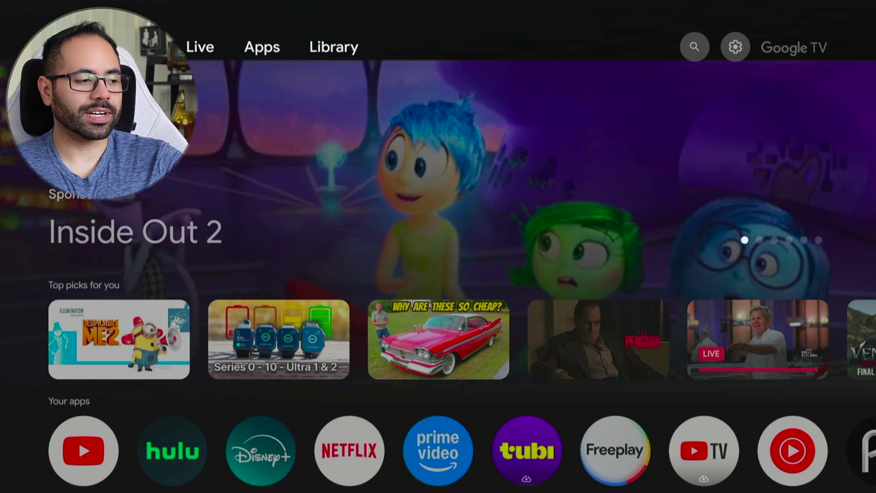
- Go from the home screen into the Display & Sound settings
key("Right")
key("Right")
key("Right")
key("Right")
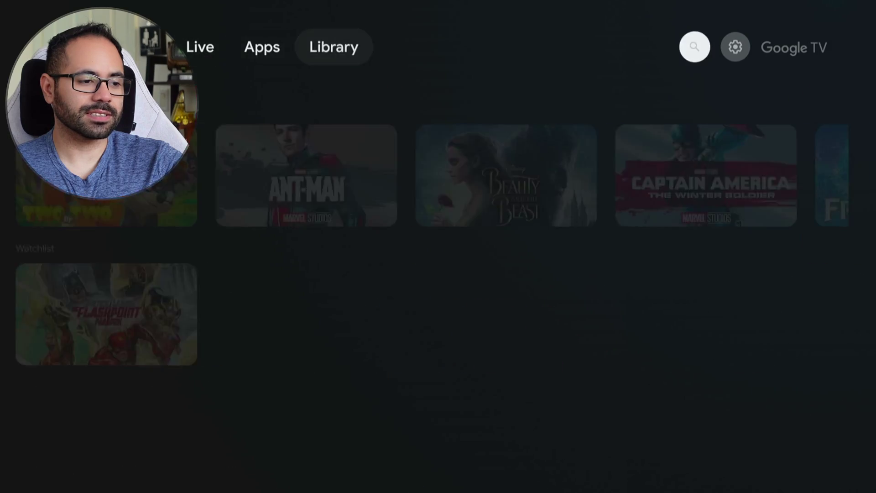
key("Right")
key("Return")
key("Return")
key("Down")
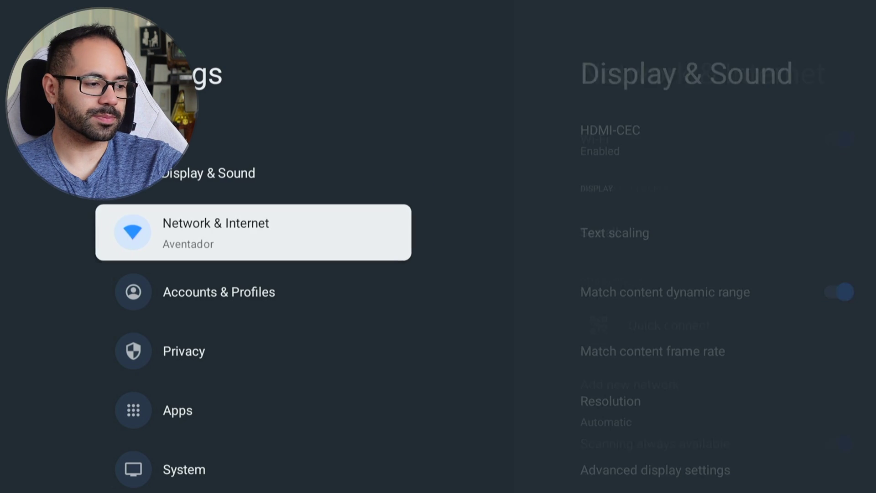
key("Down")
key("Up")
key("Up")
key("Return")
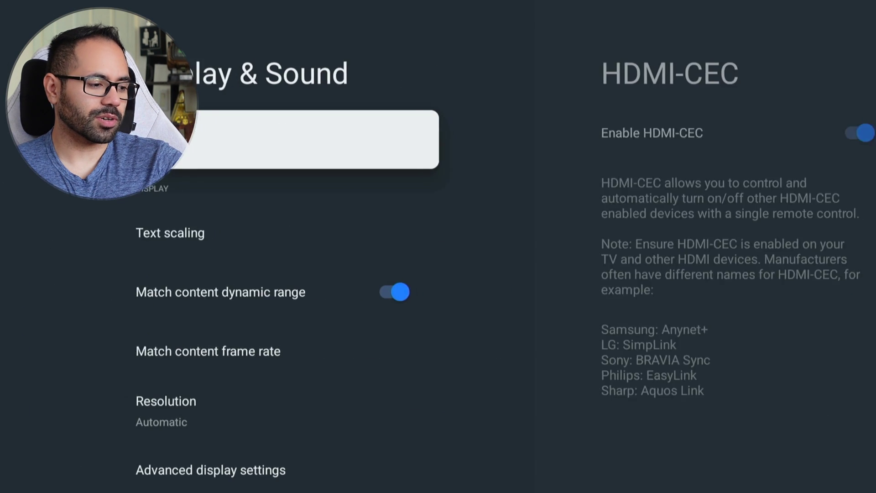
key("Down")
key("Down")
key("Down")
key("Down")
key("Down")
key("Down")
key("Down")
key("Down")
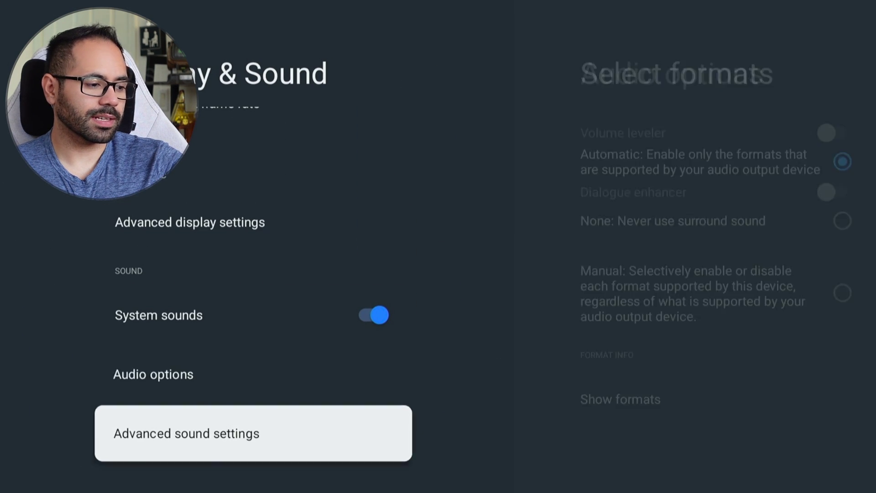
- Turn on Dialogue enhancer in Audio options and return to Display & Sound
key("Up")
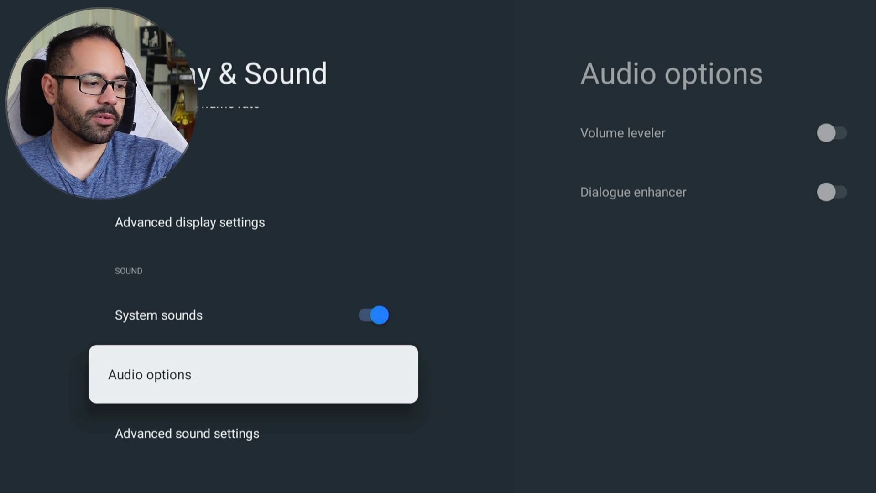
key("Return")
key("Down")
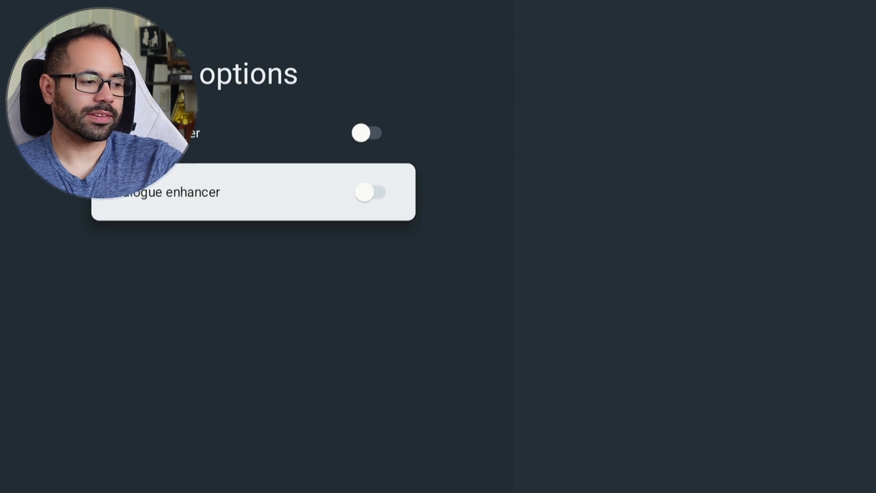
key("Return")
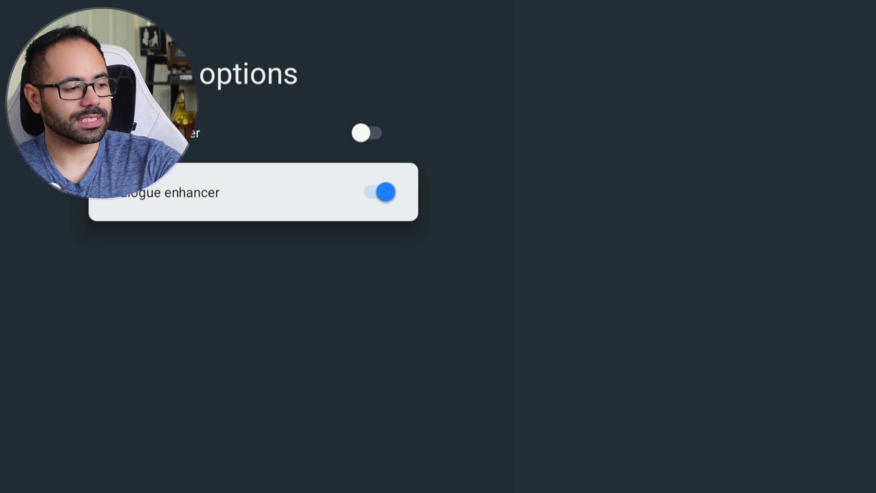
key("Escape")
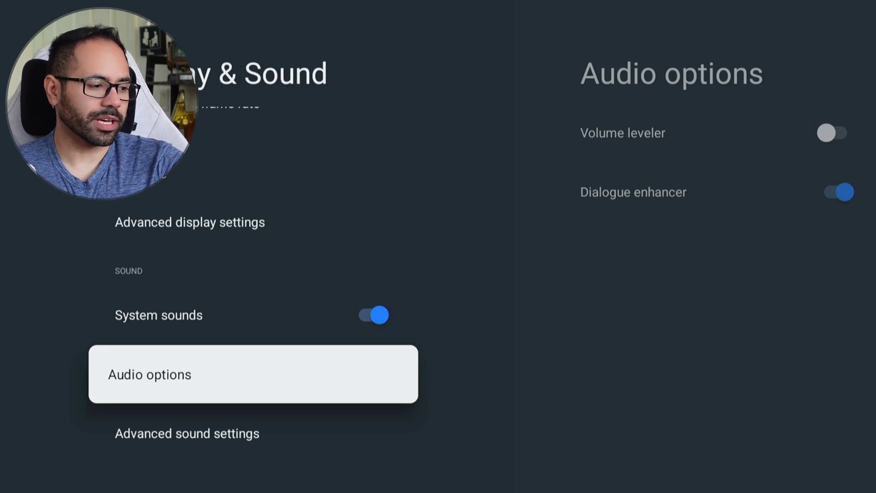
- Toggle System sounds off and back on
key("Up")
key("Up")
key("Up")
key("Up")
key("Down")
key("Down")
key("Down")
key("Return")
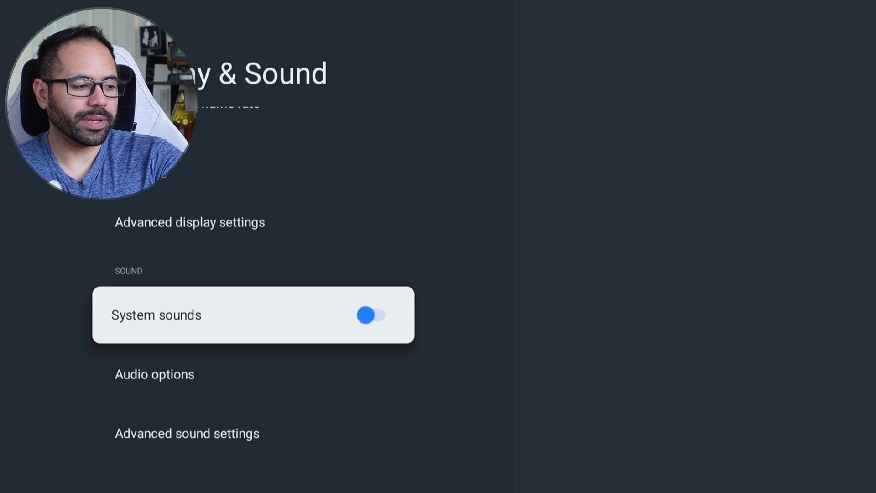
key("Return")
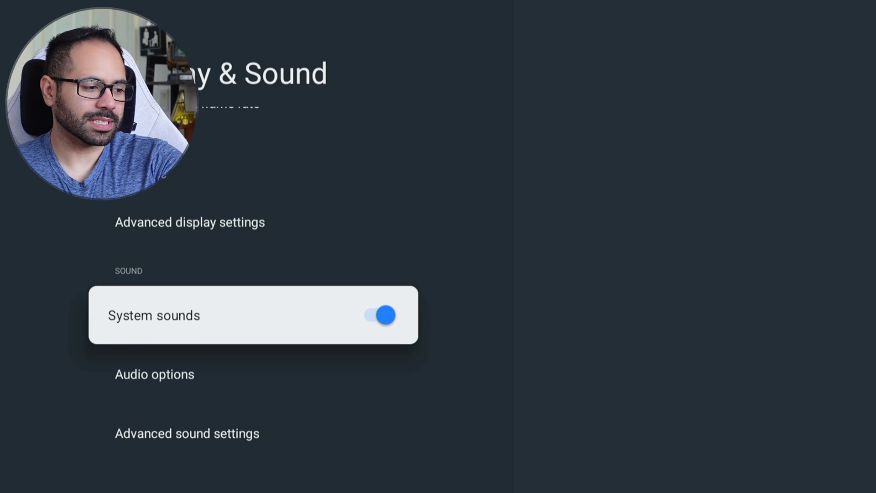
- Switch System sounds off, then bring up the quick settings panel
key("Return")
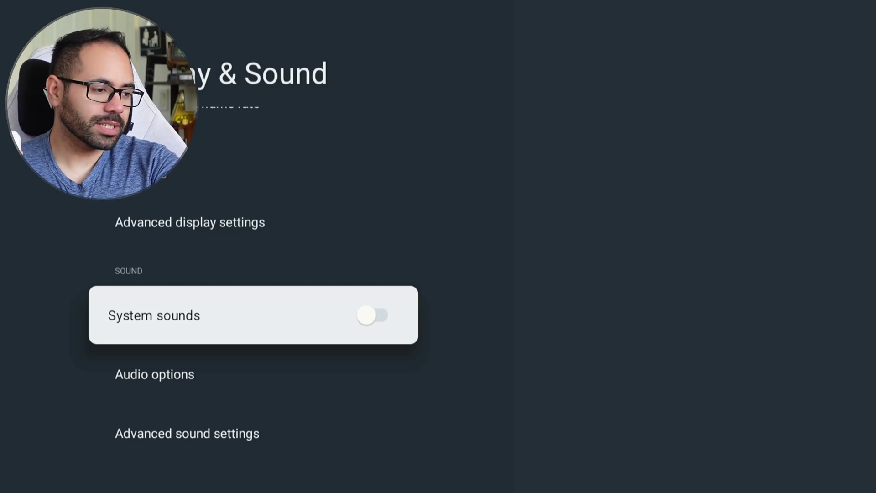
key("Home")
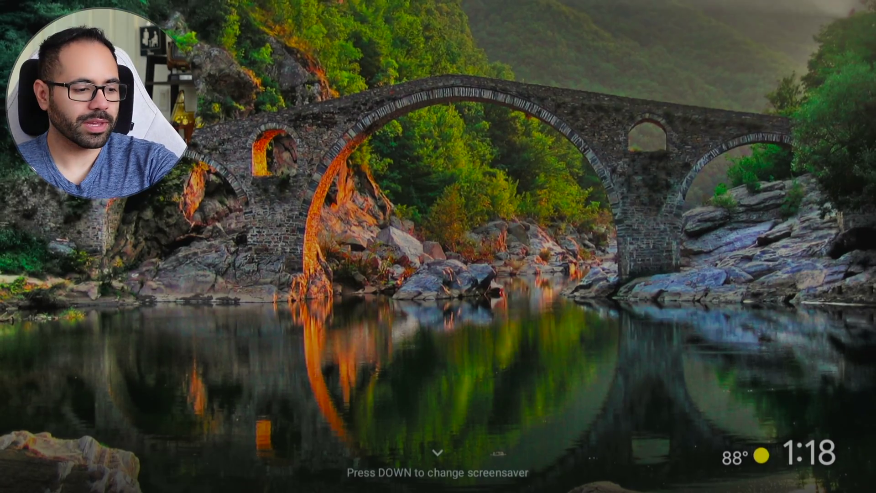
- Return home and use Move to reposition Prime Video in the Your apps row
key("Return")
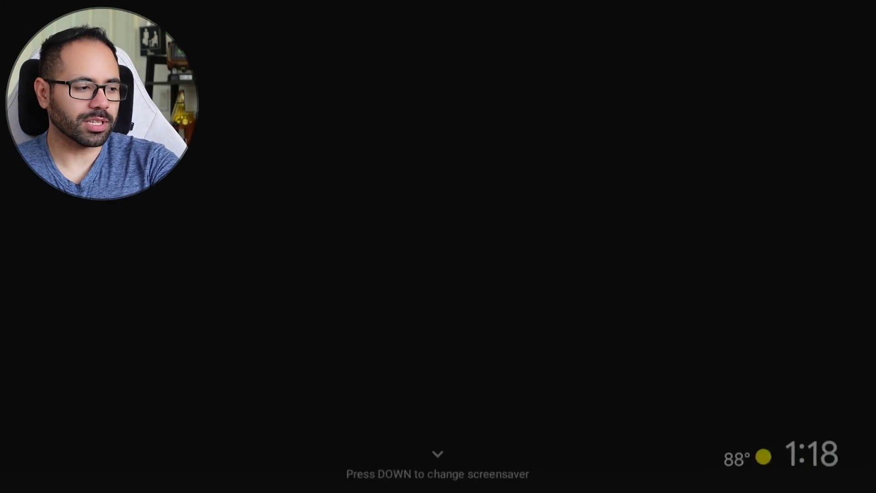
key("Down")
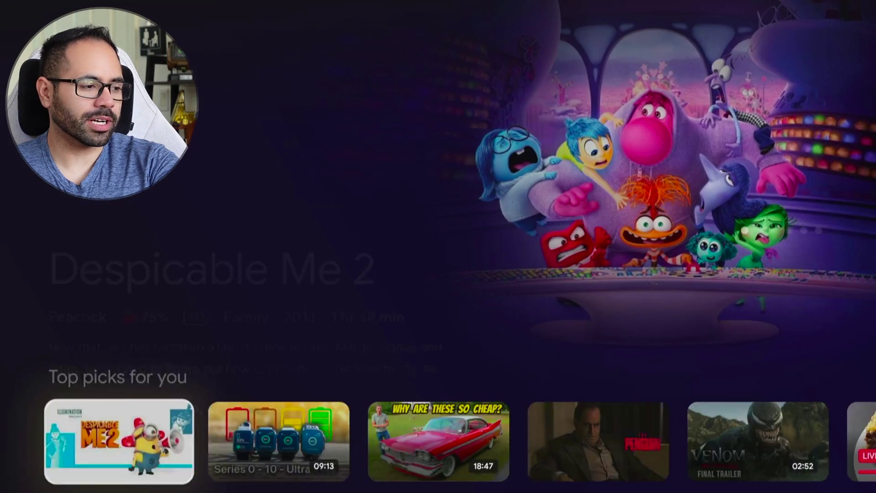
key("Down")
key("Right")
key("Right")
key("Right")
key("Right")
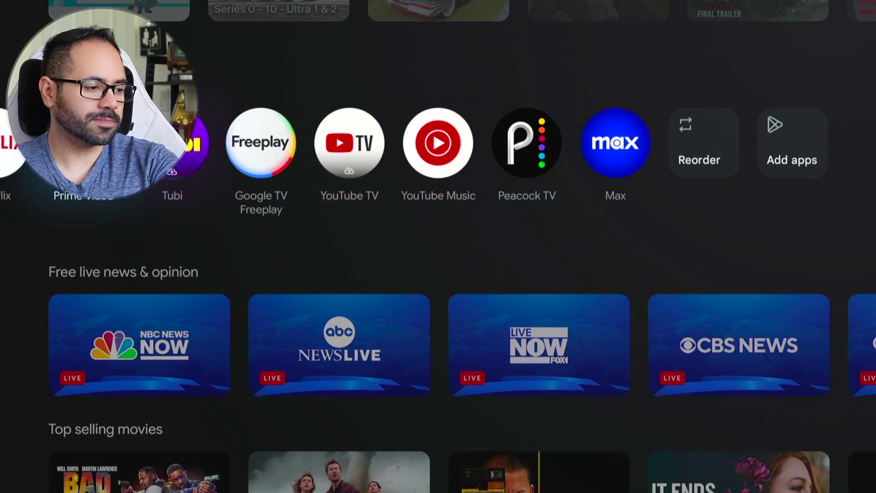
key("Return")
key("Down")
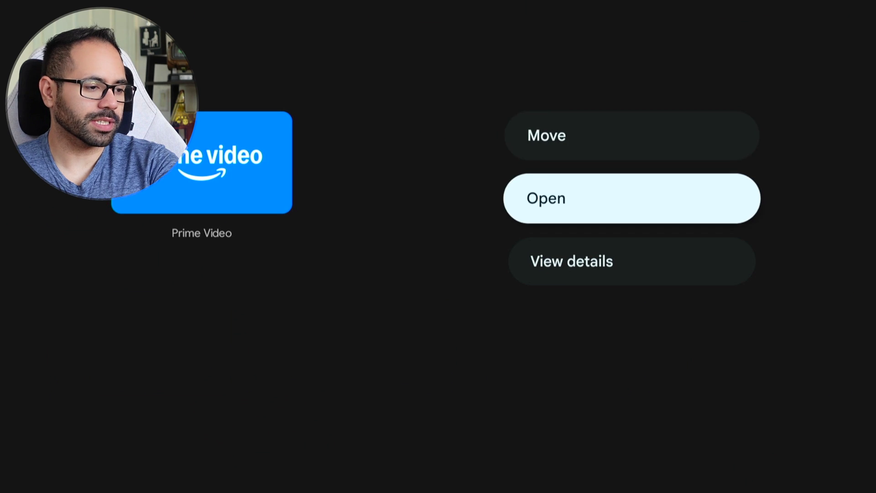
key("Up")
key("Return")
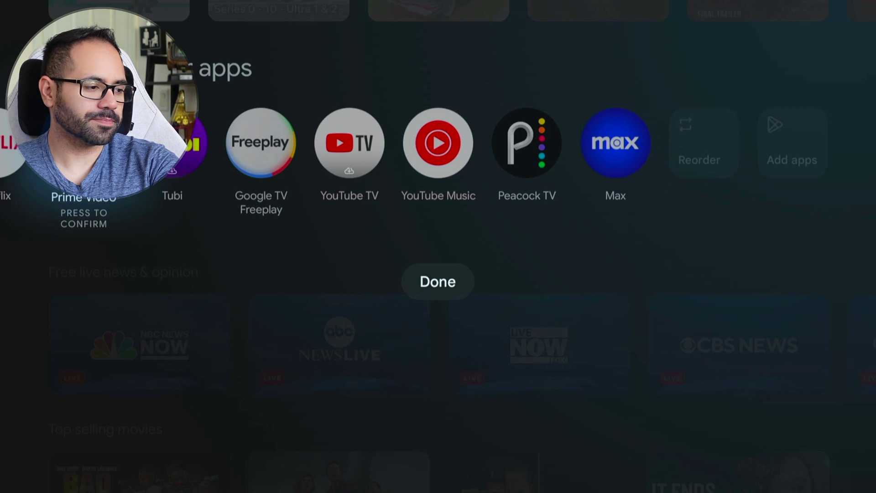
key("Return")
- Shift Netflix left past Disney+ and back, then confirm the app order
key("Left")
key("Return")
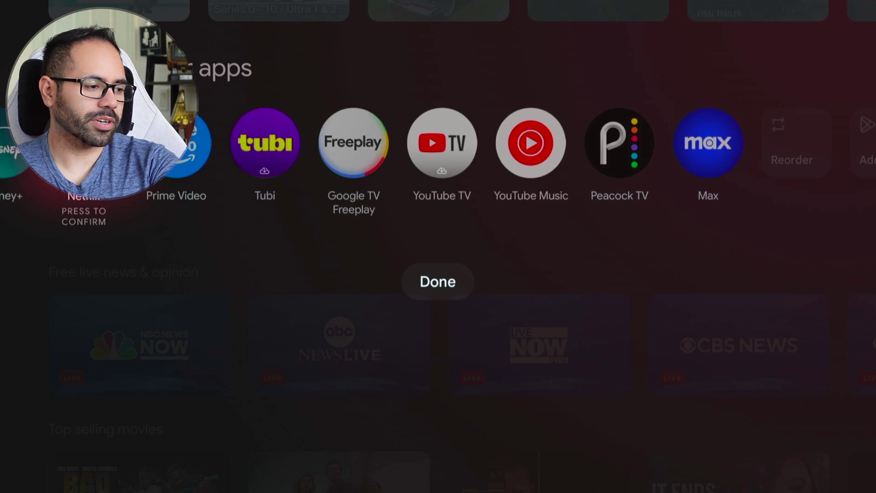
key("Left")
key("Right")
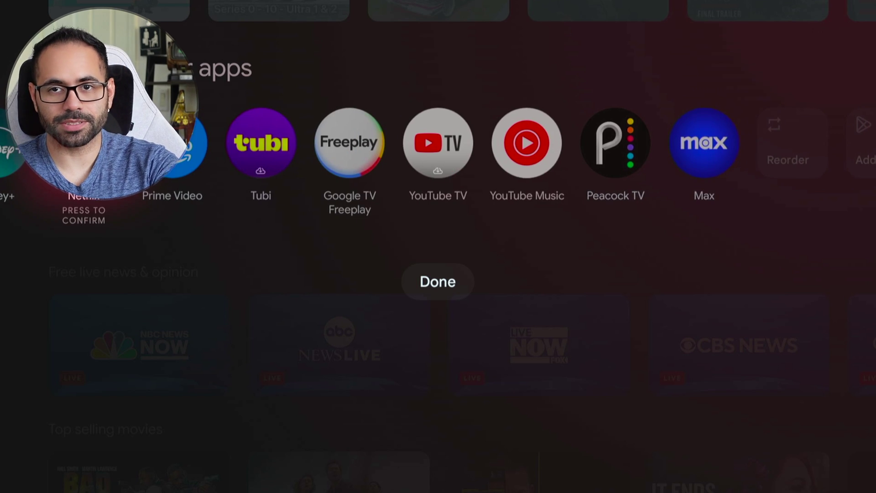
key("Escape")
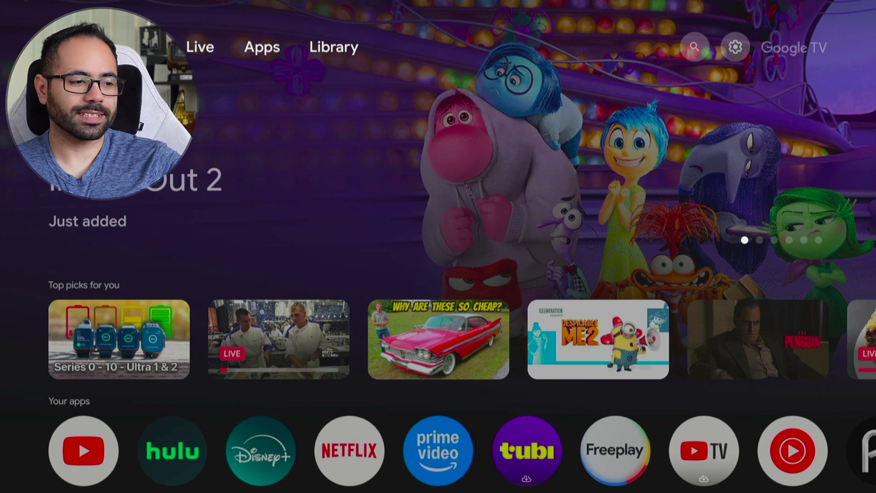
- Open Display & Sound through quick settings and All settings
key("Up")
key("Right")
key("Right")
key("Right")
key("Right")
key("Right")
key("Return")
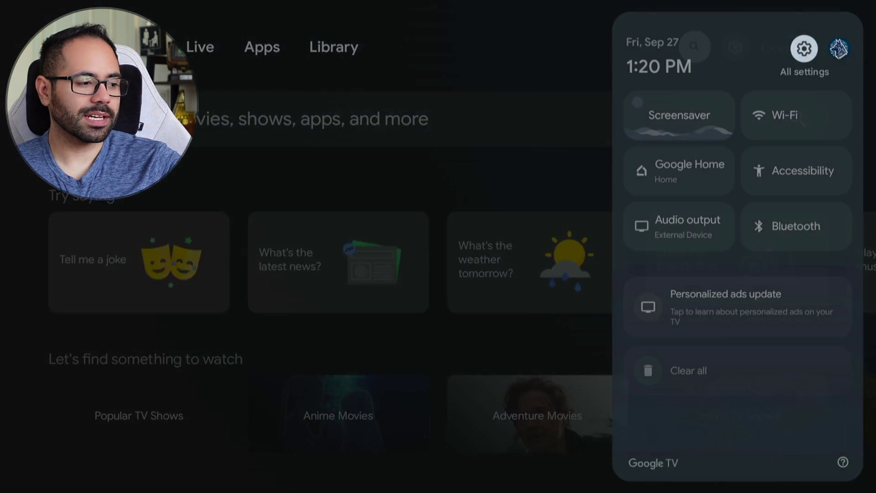
key("Return")
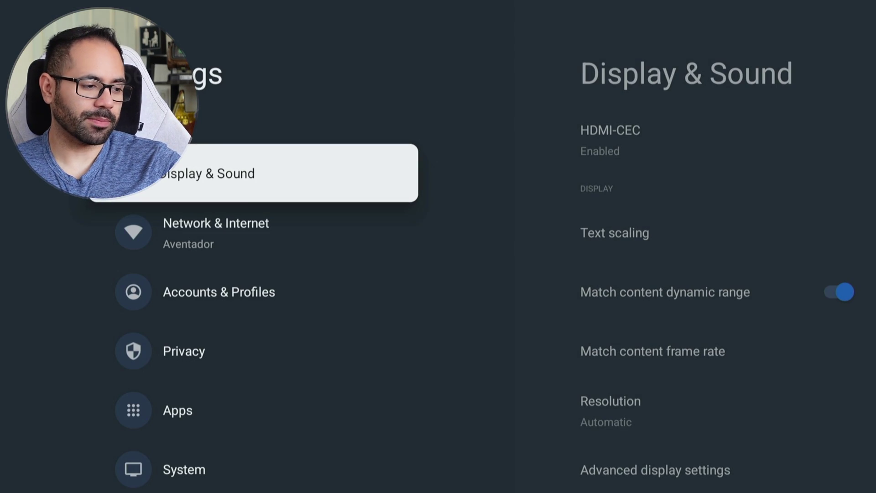
key("Return")
key("Down")
key("Down")
key("Down")
key("Down")
key("Down")
key("Down")
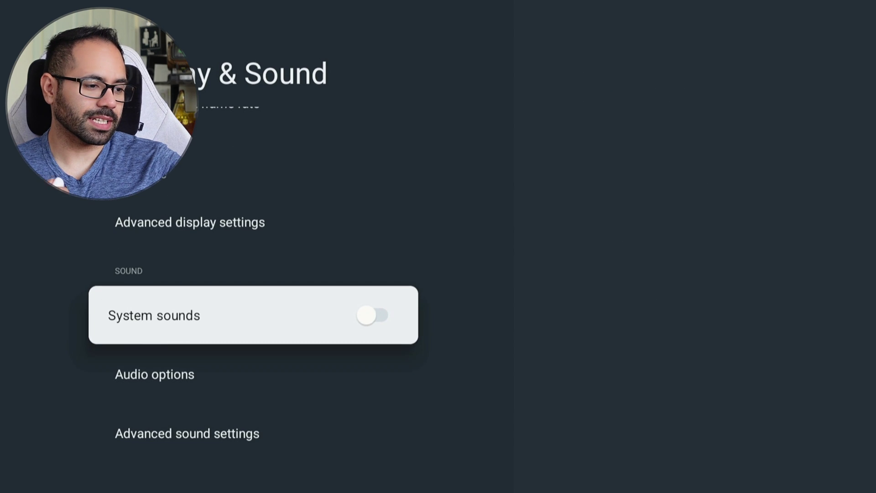
- Browse Advanced display settings: Preferred dynamic range, Allow game mode and Format selection
key("Up")
key("Return")
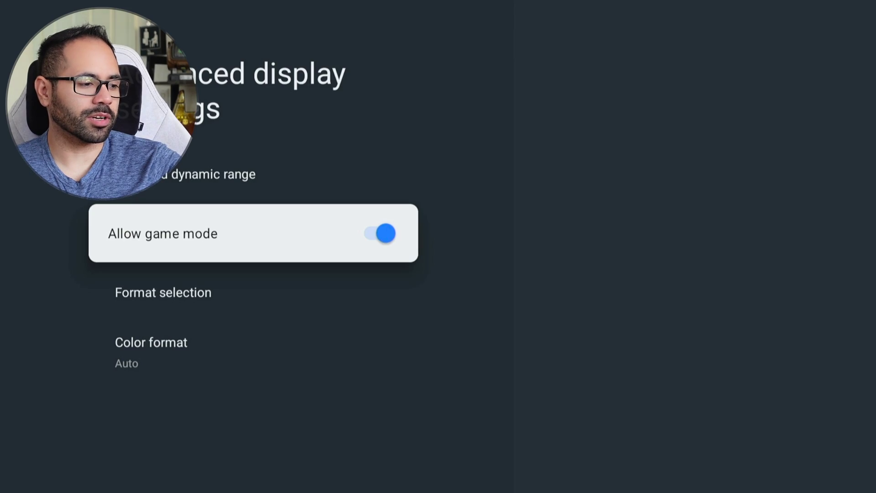
key("Up")
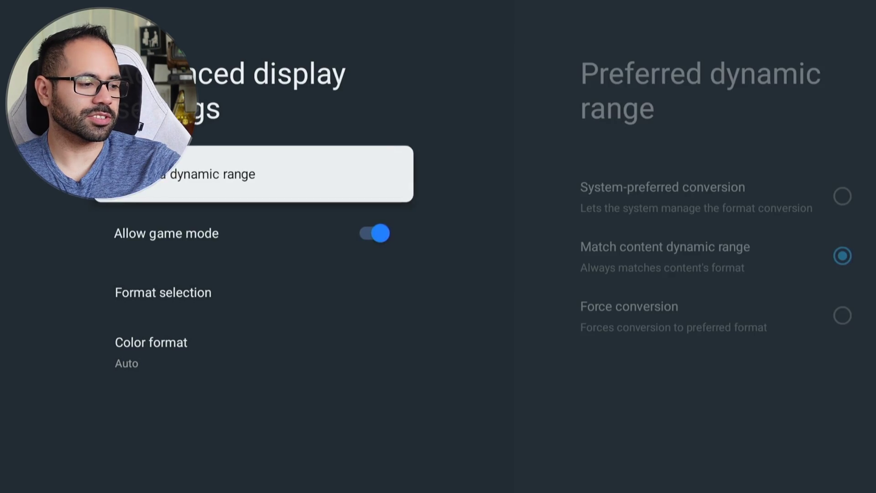
key("Return")
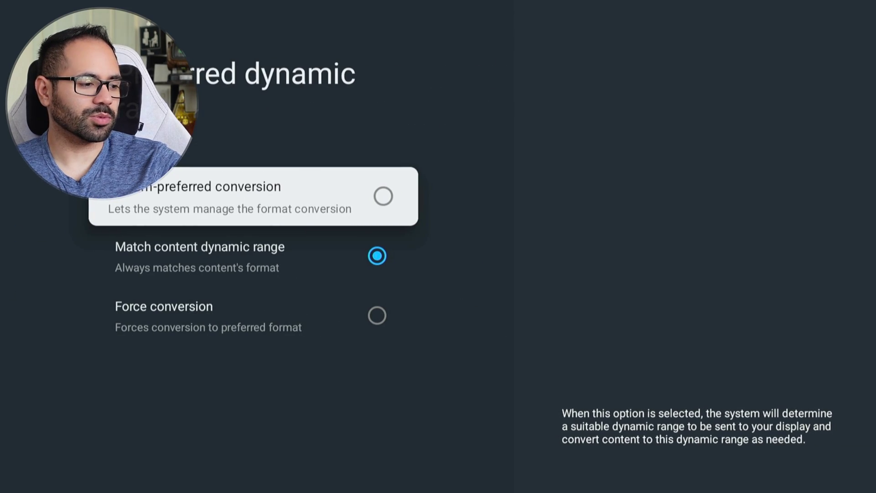
key("Escape")
key("Down")
key("Down")
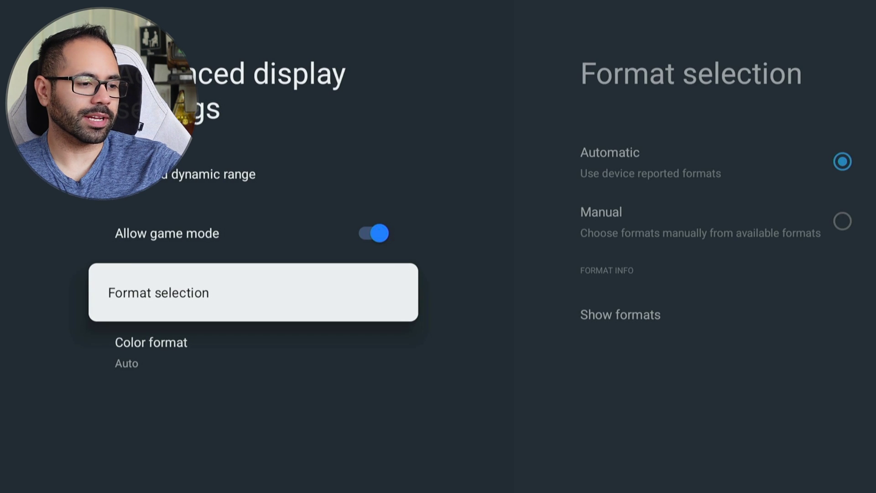
- Return to Display & Sound and move down toward Audio options
key("Down")
key("Escape")
key("Down")
key("Down")
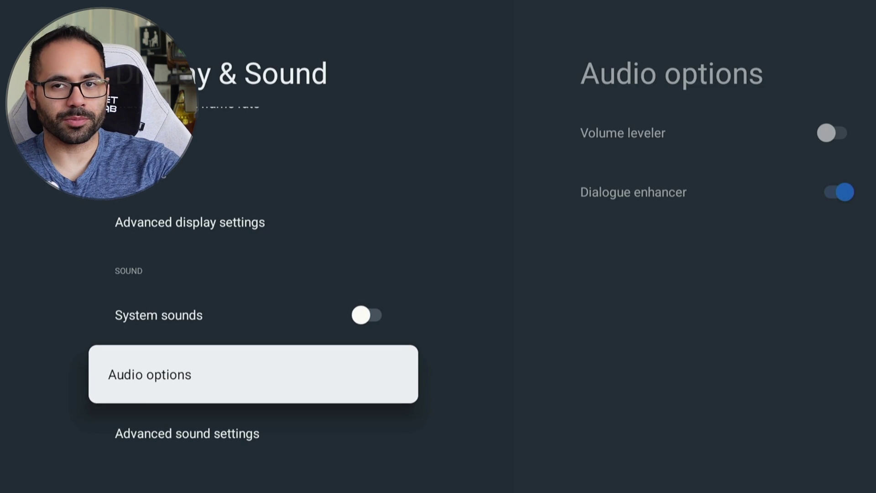
key("Up")
key("Up")
key("Down")
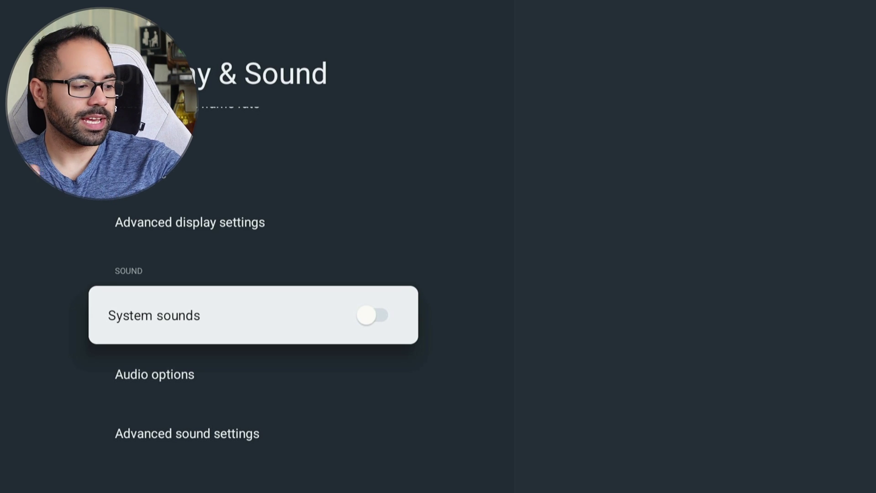
- Peek into Audio options, then move down to Advanced sound settings
key("Down")
key("Return")
key("Escape")
key("Down")
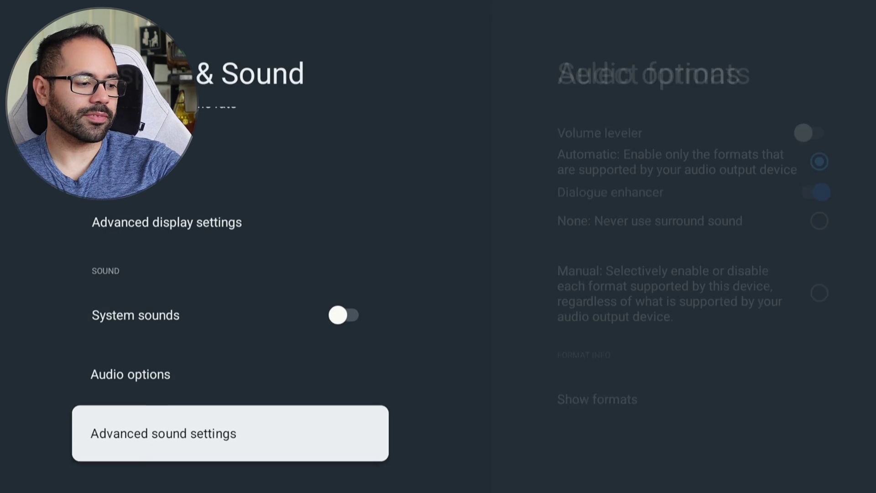
key("Up")
key("Down")
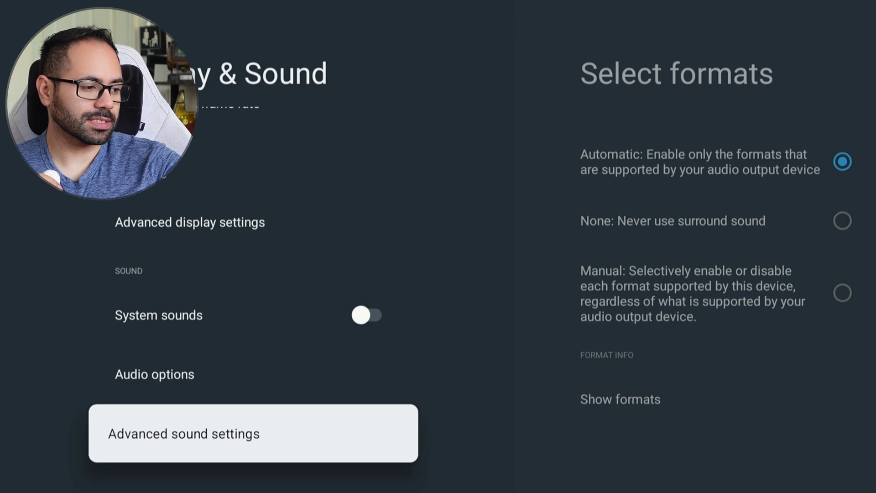
- Expand the surround sound formats and browse the Dolby and DTS entries, ending on Dolby TrueHD
key("Return")
key("Down")
key("Down")
key("Down")
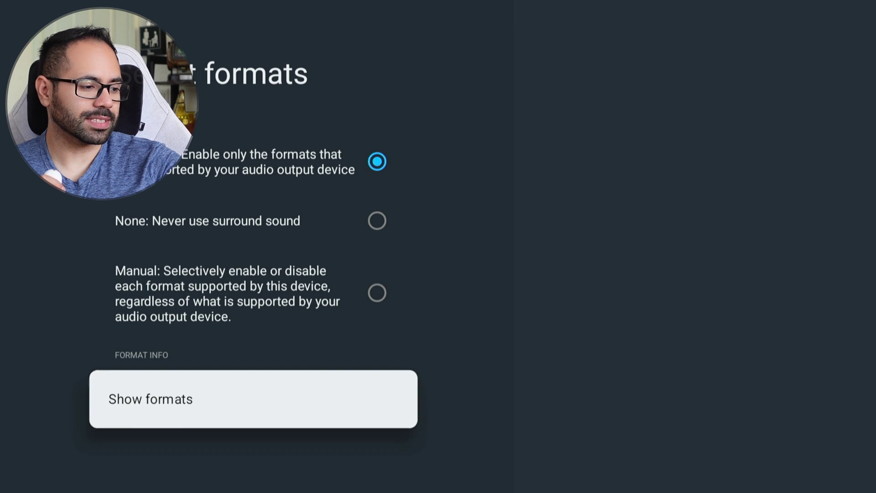
key("Return")
key("Down")
key("Down")
key("Down")
key("Down")
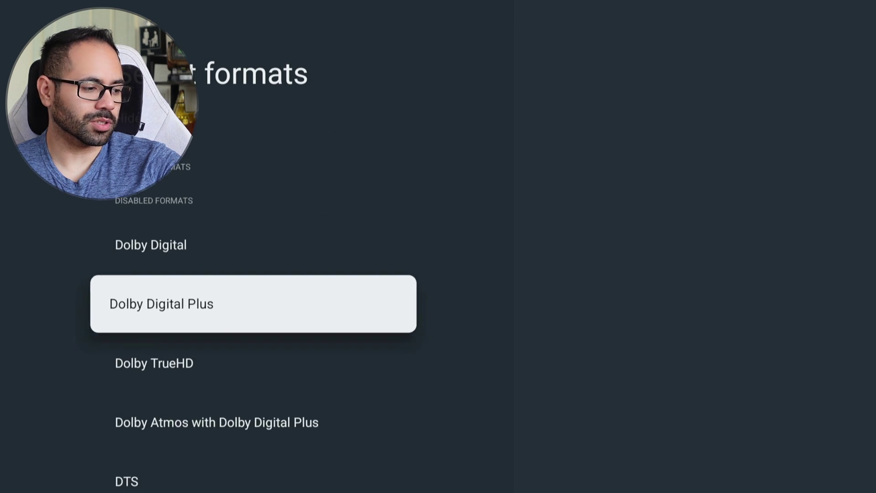
key("Down")
key("Down")
key("Down")
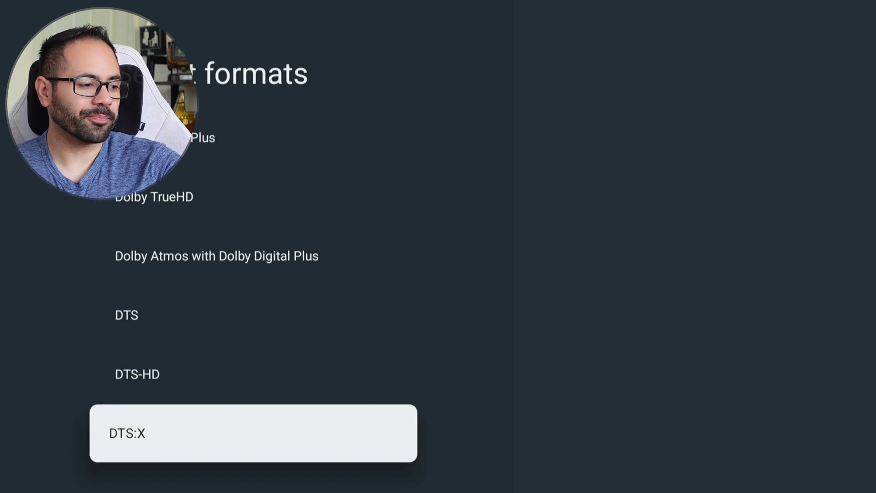
key("Up")
key("Up")
key("Up")
key("Up")
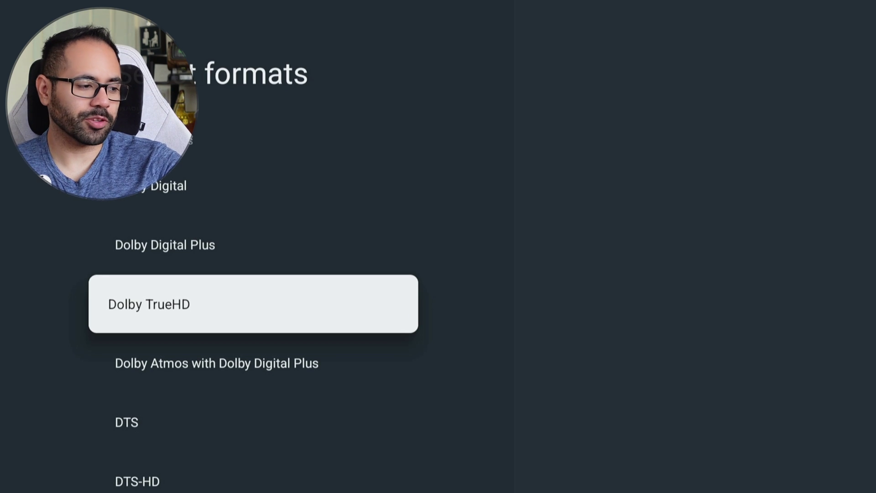
key("Up")
key("Up")
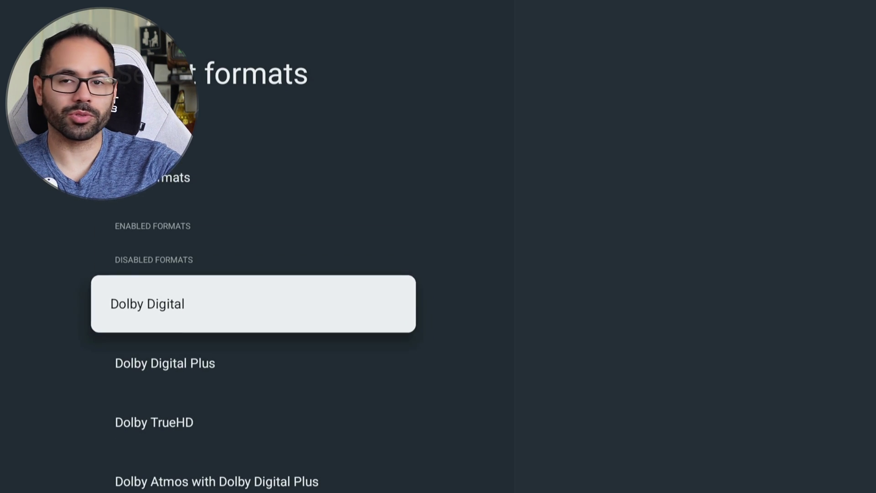
key("Down")
key("Down")
key("Down")
key("Down")
key("Down")
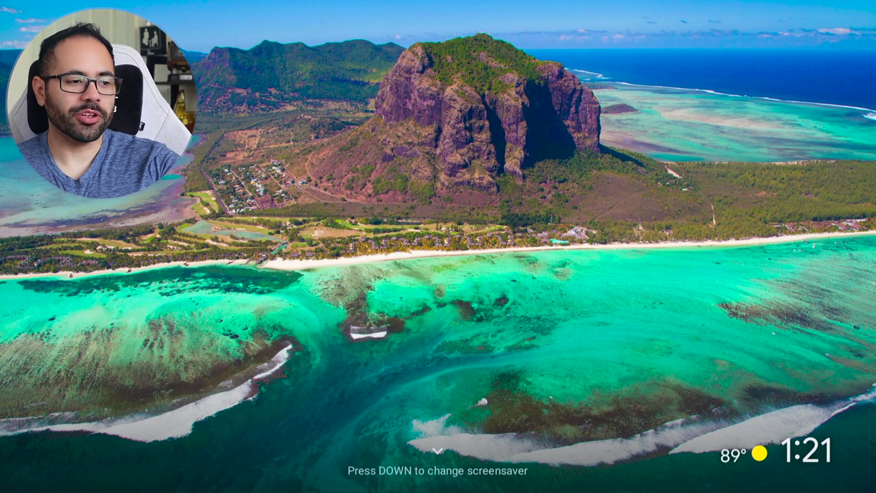
- Wake the streamer from the screensaver and open the full settings
key("Return")
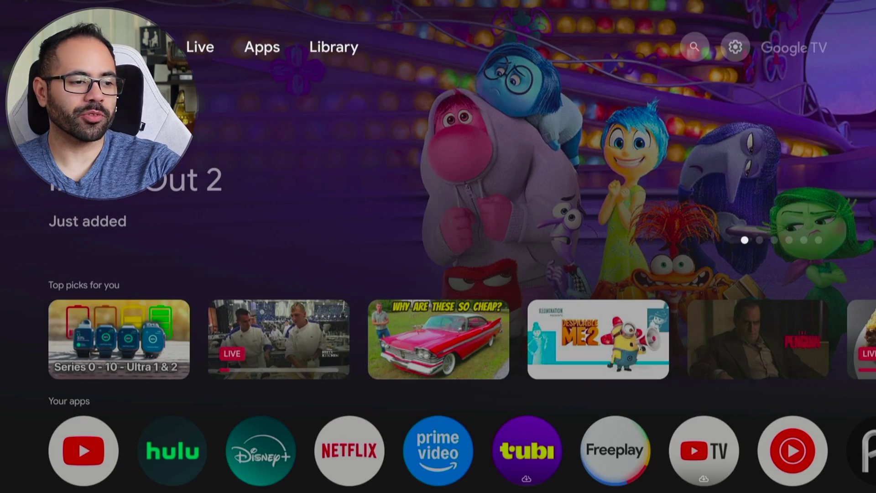
key("Right")
key("Right")
key("Up")
key("Right")
key("Return")
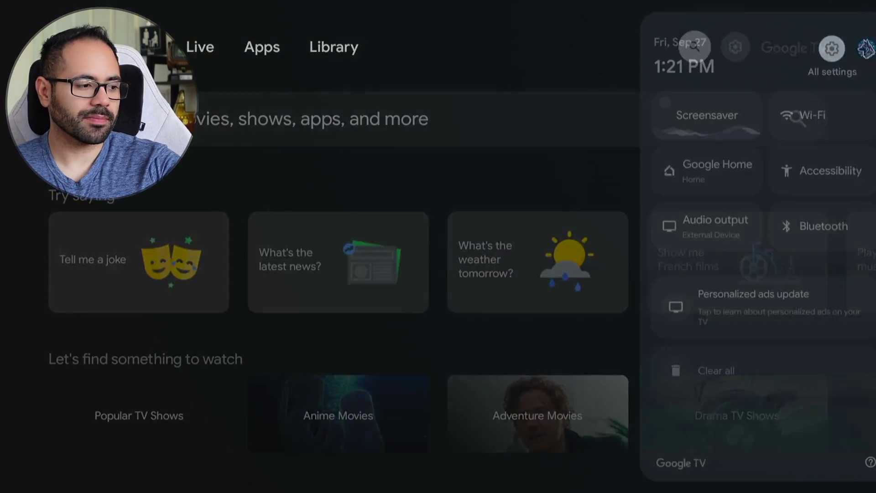
key("Return")
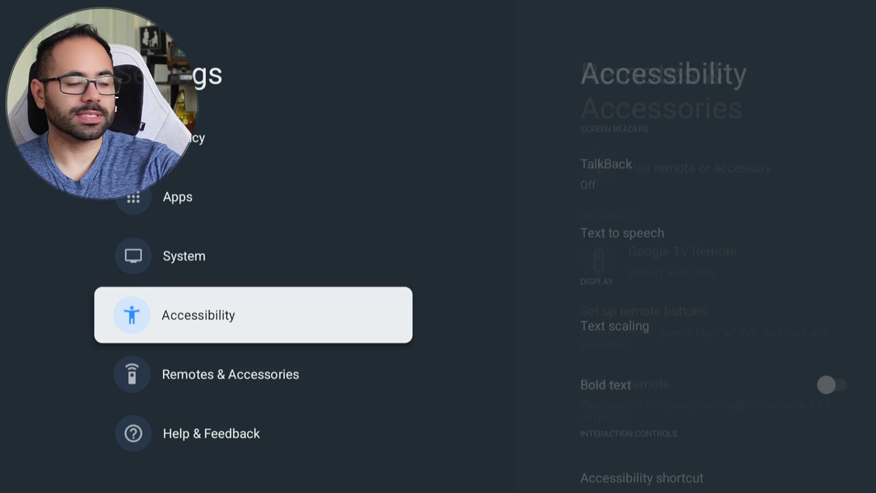
- Go to System > Ambient Screensaver and open the Ambient mode settings
key("Up")
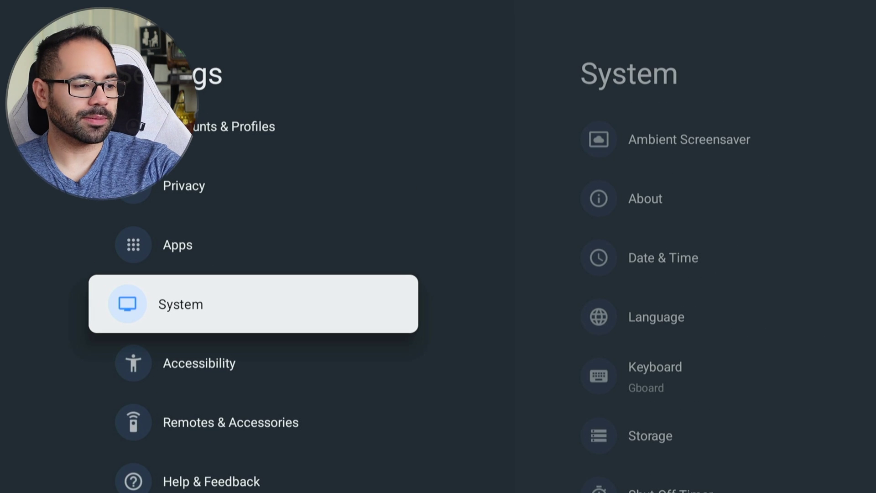
key("Right")
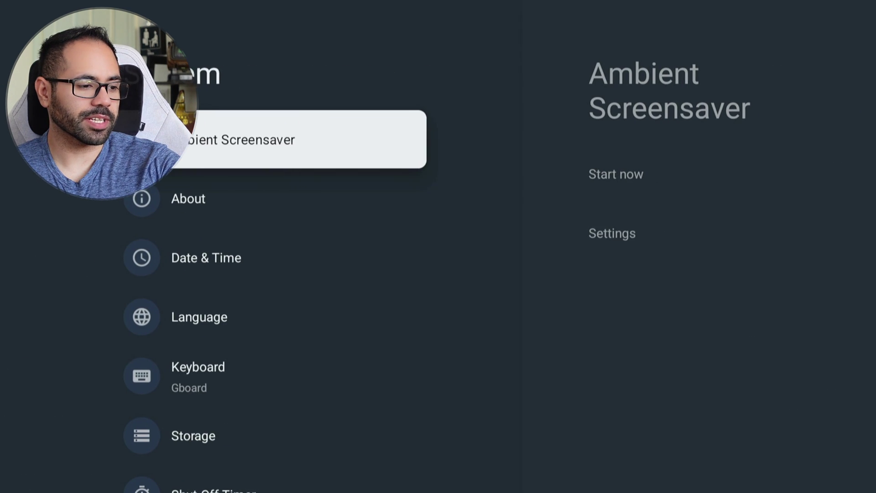
key("Right")
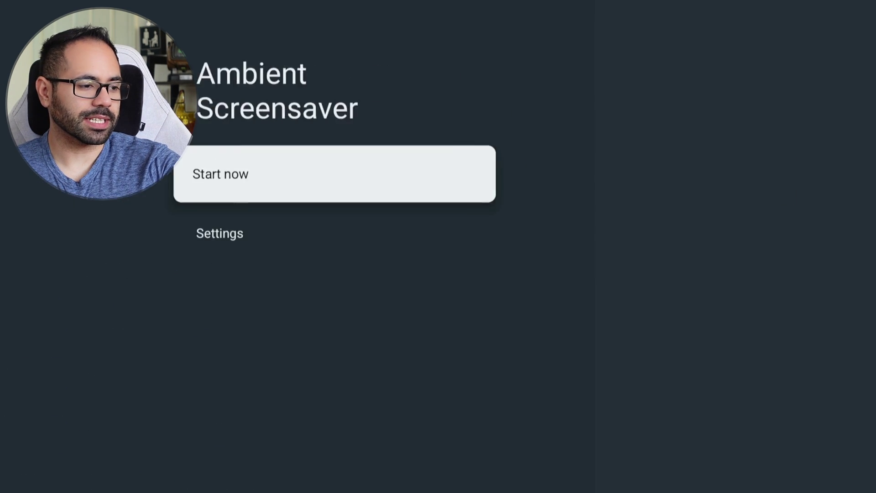
key("Down")
key("Return")
- Review the Google Photos and Art gallery sources, then check Weather, keeping °F
key("Down")
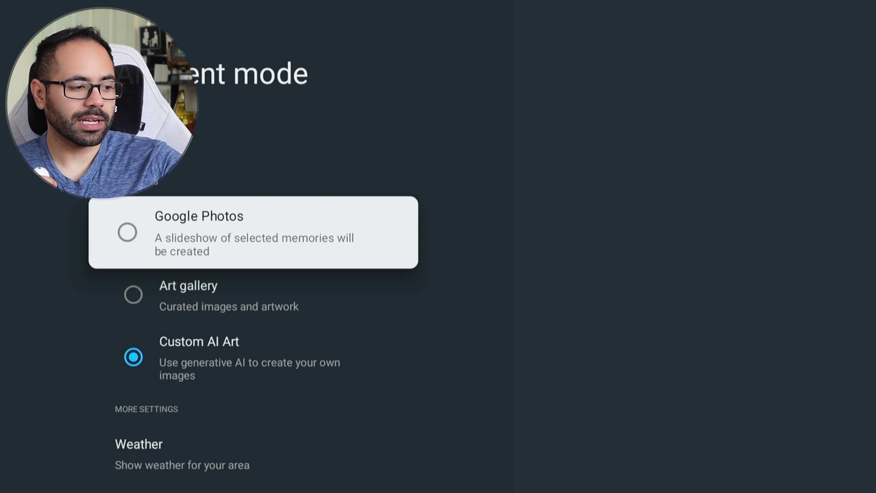
key("Down")
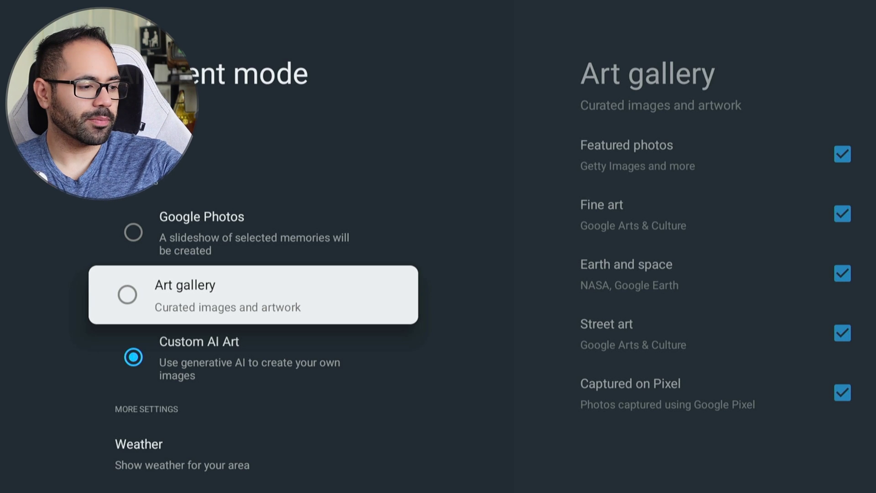
key("Down")
key("Down")
key("Down")
key("Up")
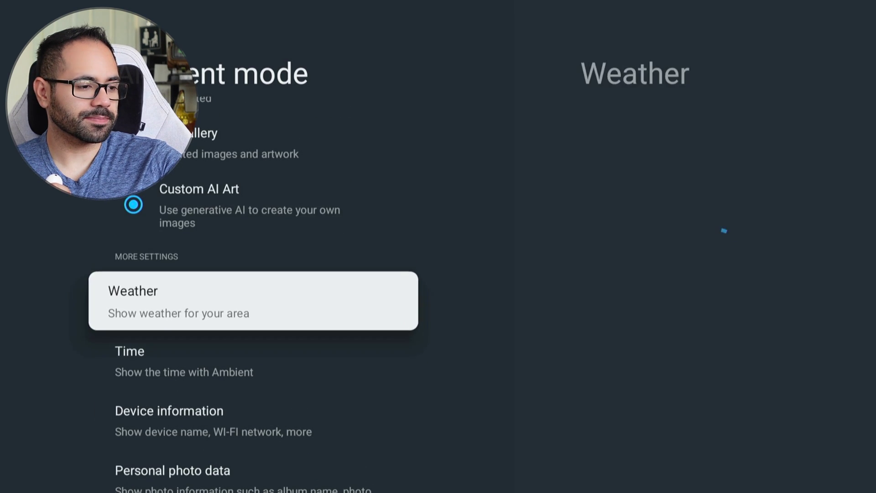
key("Return")
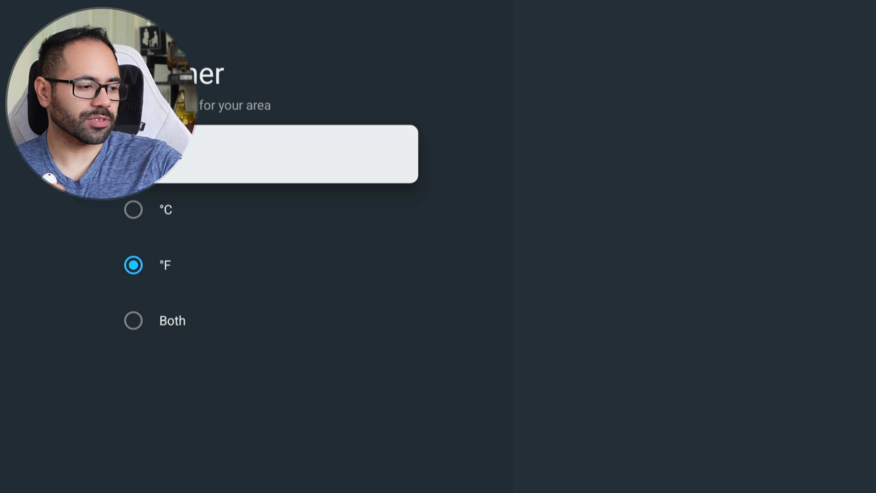
key("Down")
key("Escape")
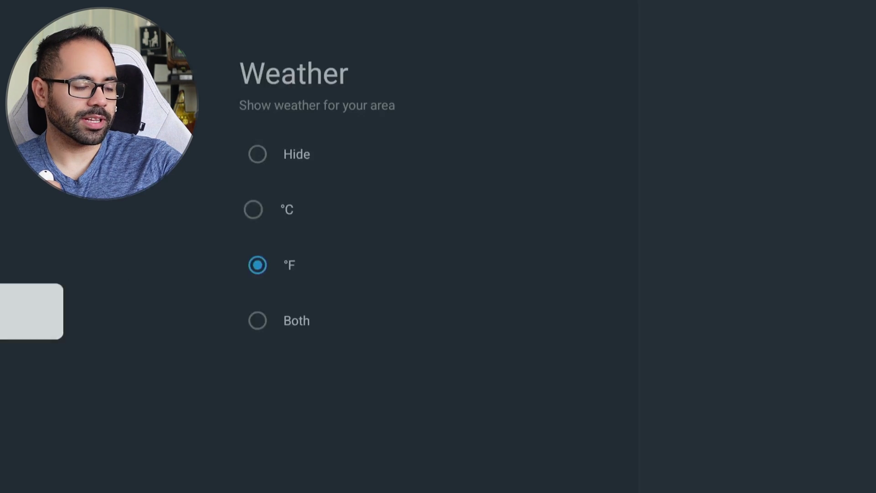
- Step through Time, Device information, the photo options and Slideshow speed
key("Down")
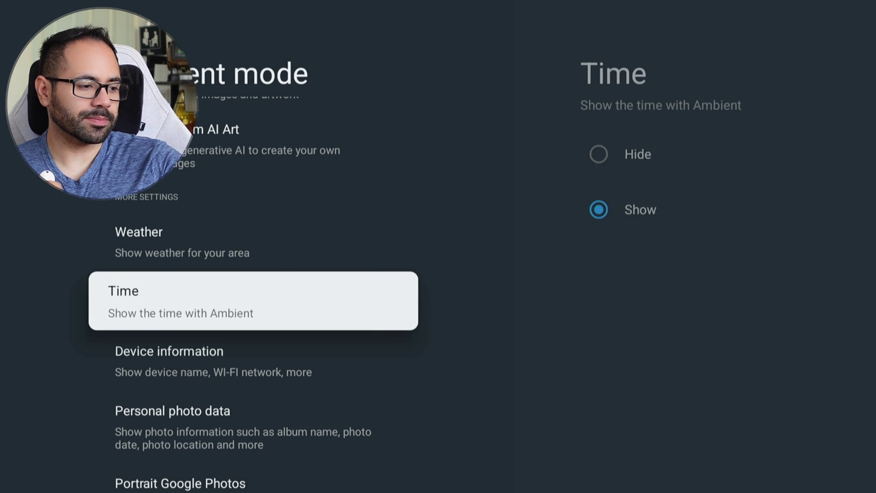
key("Down")
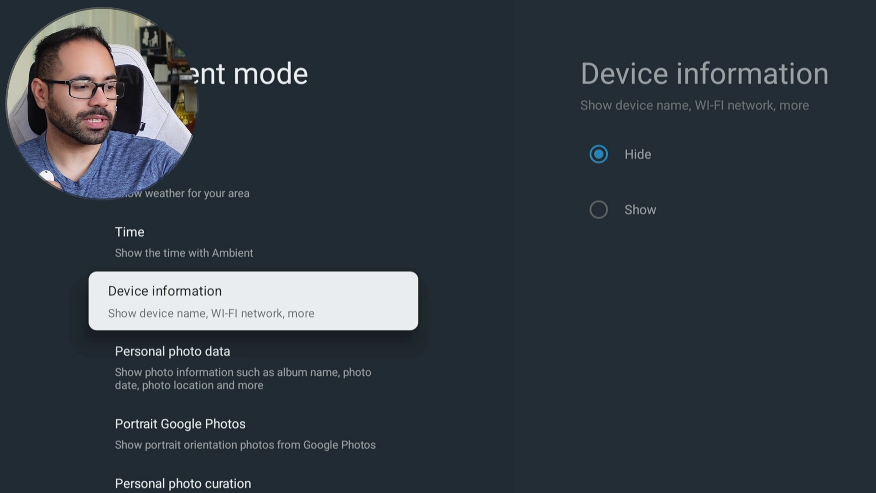
key("Down")
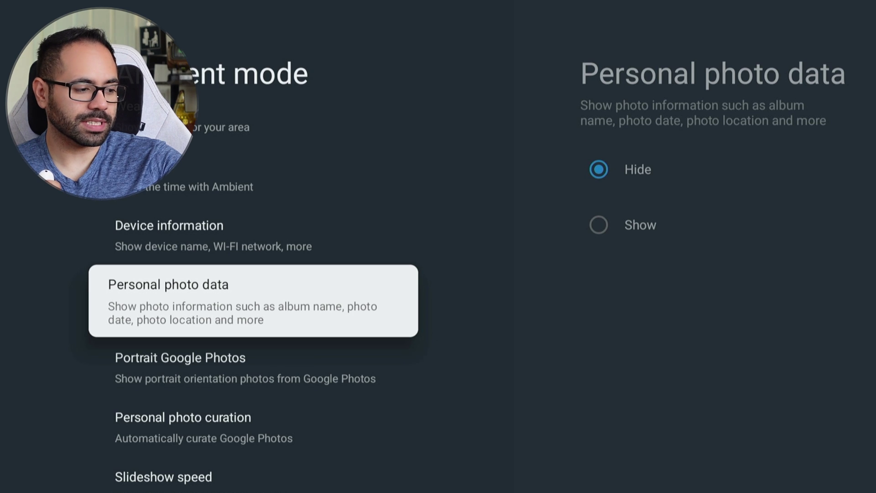
key("Down")
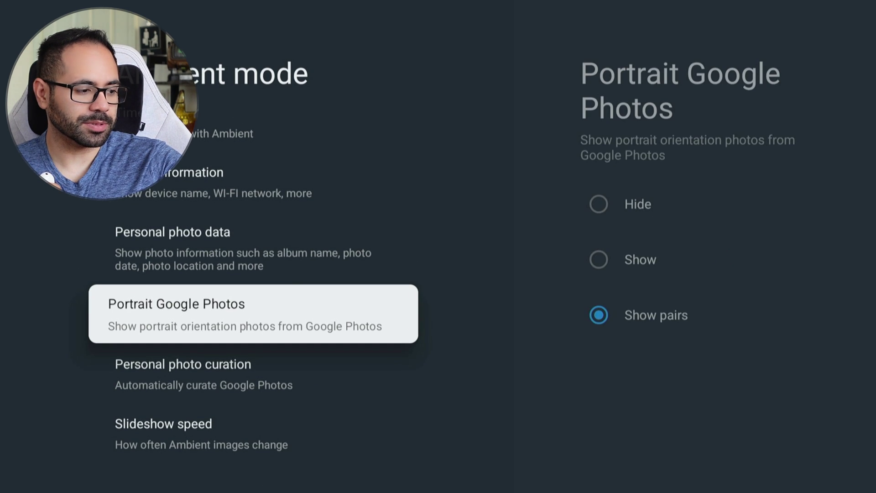
key("Down")
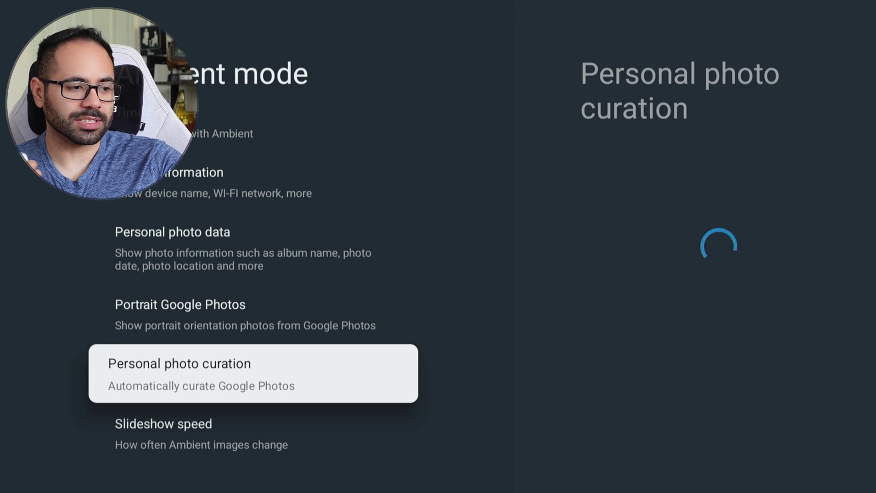
key("Down")
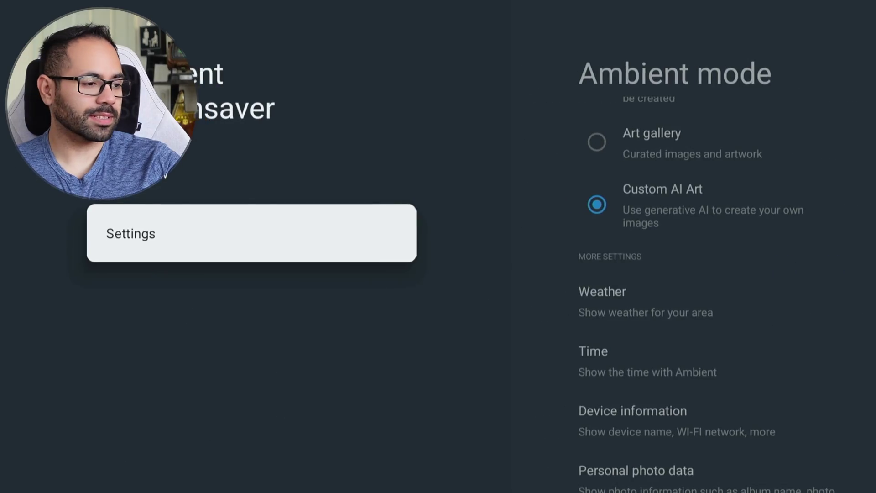
- Back out to System and set the Shut-Off Timer's inactivity timeout to 15 minutes
key("Return")
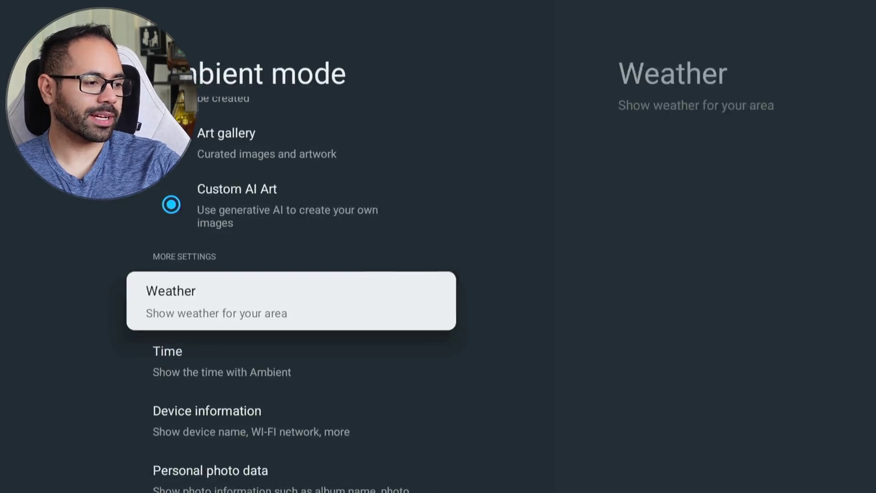
key("Escape")
key("Escape")
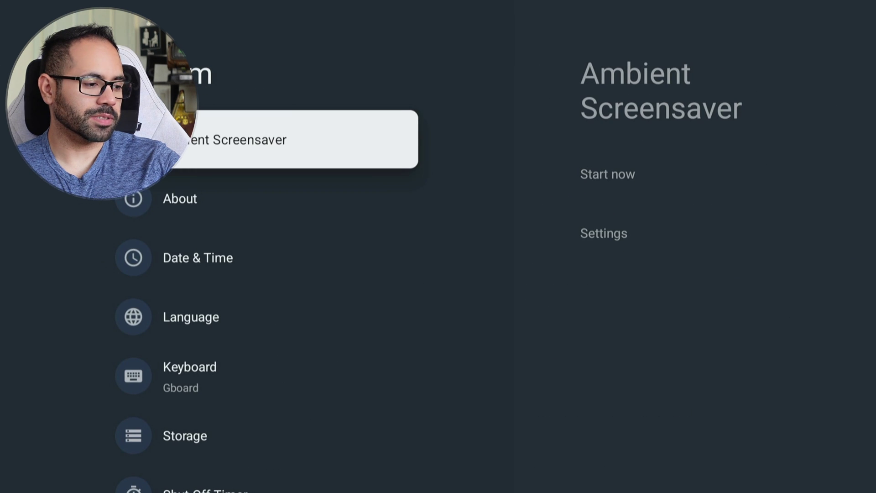
key("Down")
key("Down")
key("Down")
key("Down")
key("Down")
key("Down")
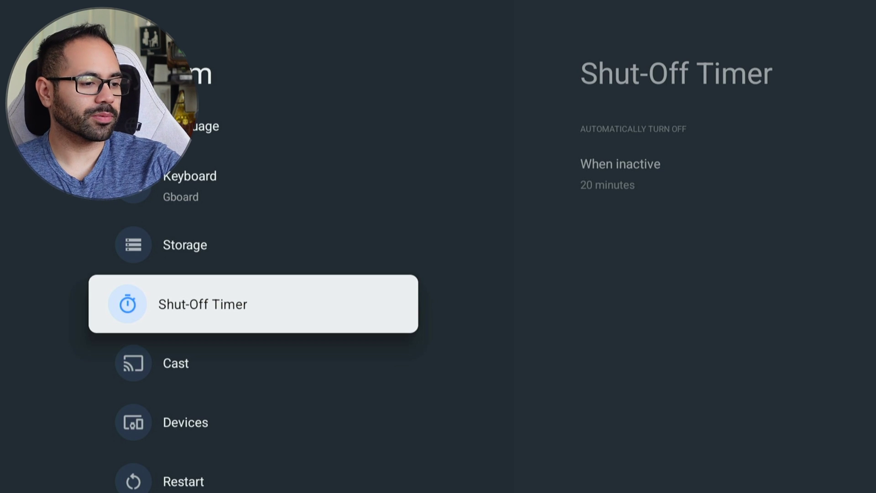
key("Return")
key("Return")
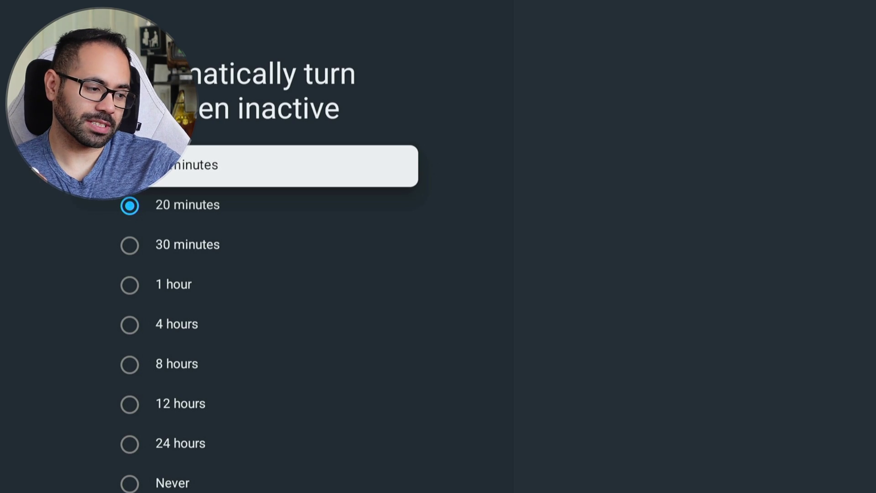
key("Down")
key("Down")
key("Down")
key("Down")
key("Down")
key("Down")
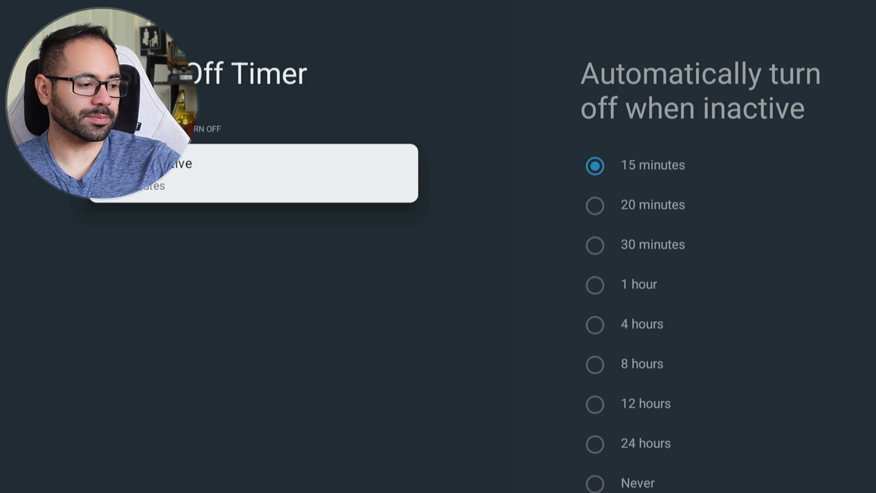
key("Escape")
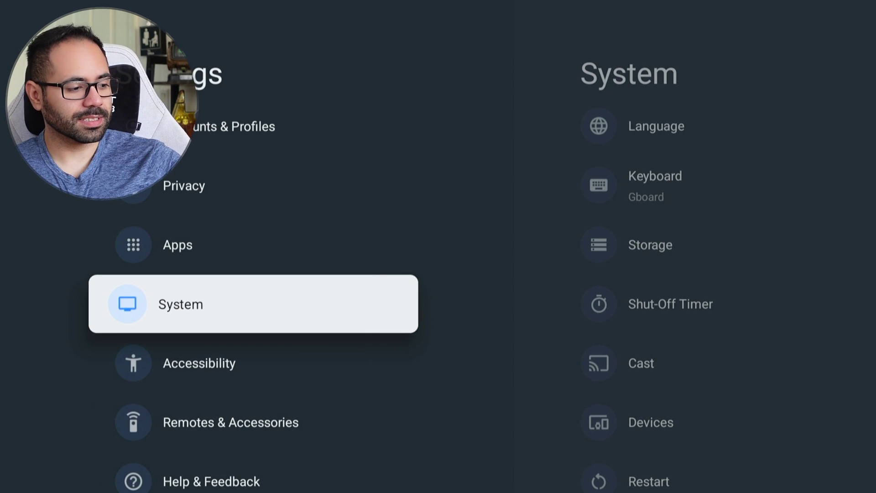
- In Accessibility, preview the Largest text scaling size and keep text scaling at Default
key("Down")
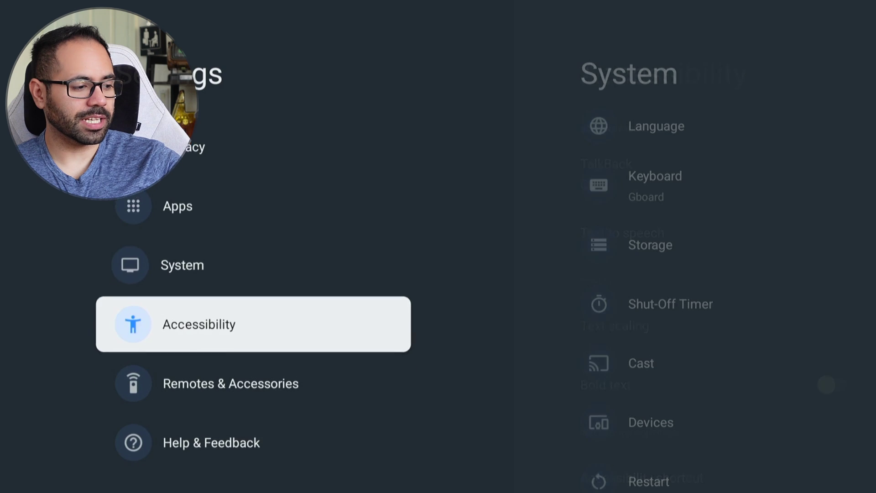
key("Return")
key("Down")
key("Down")
key("Down")
key("Down")
key("Down")
key("Up")
key("Up")
key("Up")
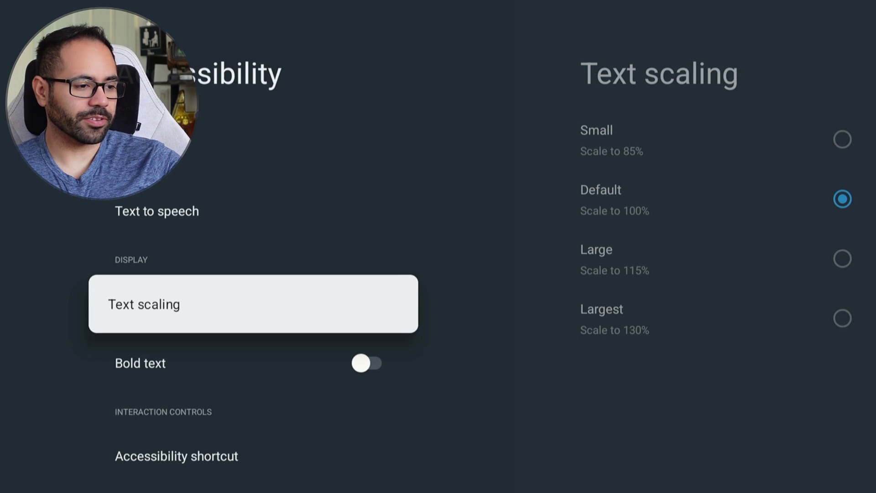
key("Return")
key("Down")
key("Down")
key("Down")
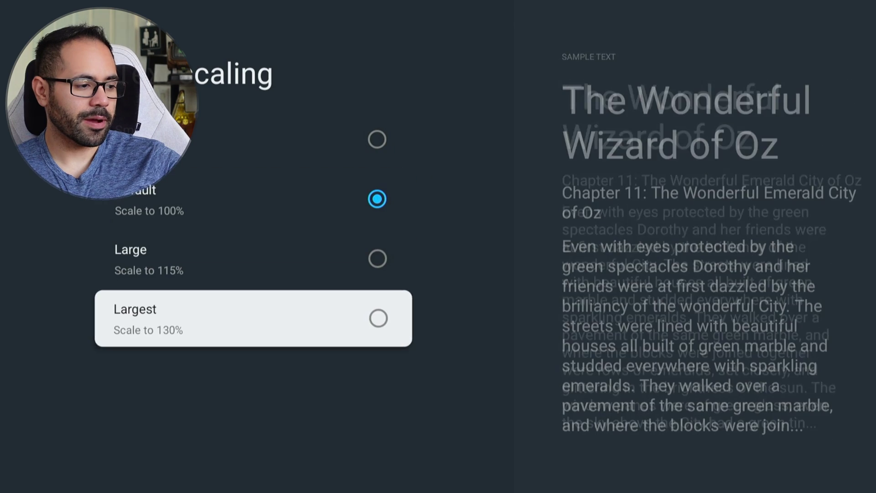
key("Up")
key("Up")
key("Escape")
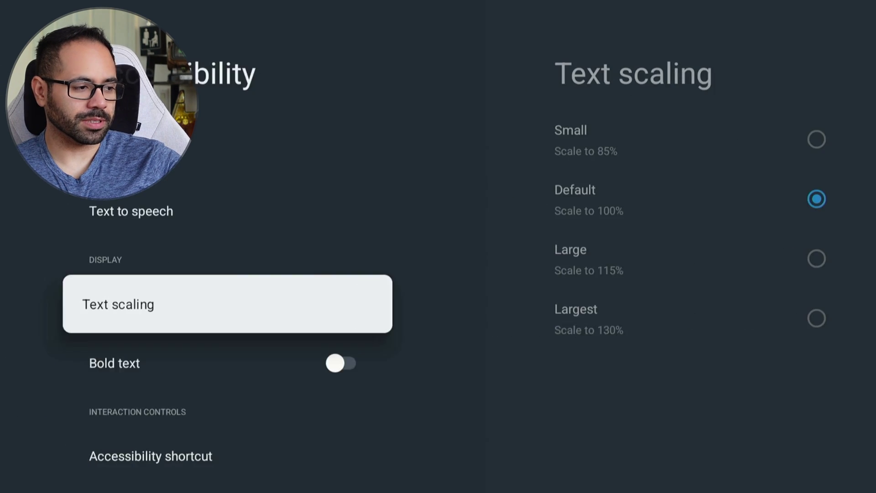
- Turn Bold text on and return to the main Settings list
key("Down")
key("Return")
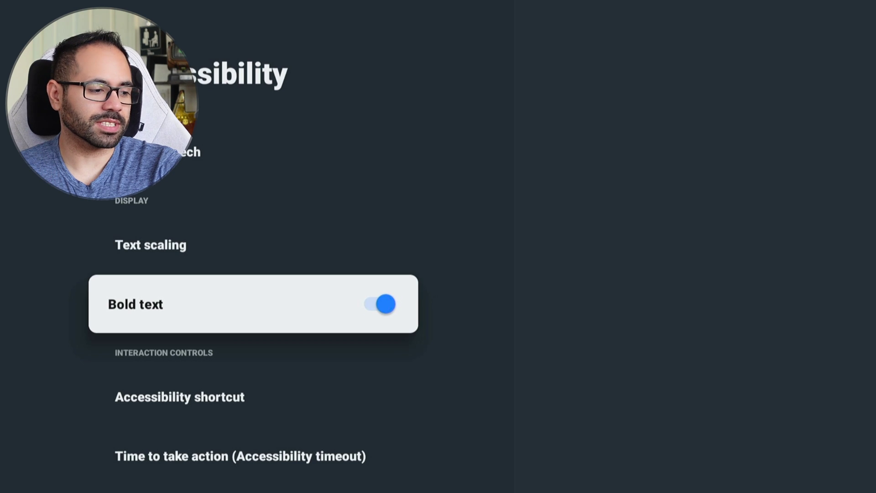
key("Escape")
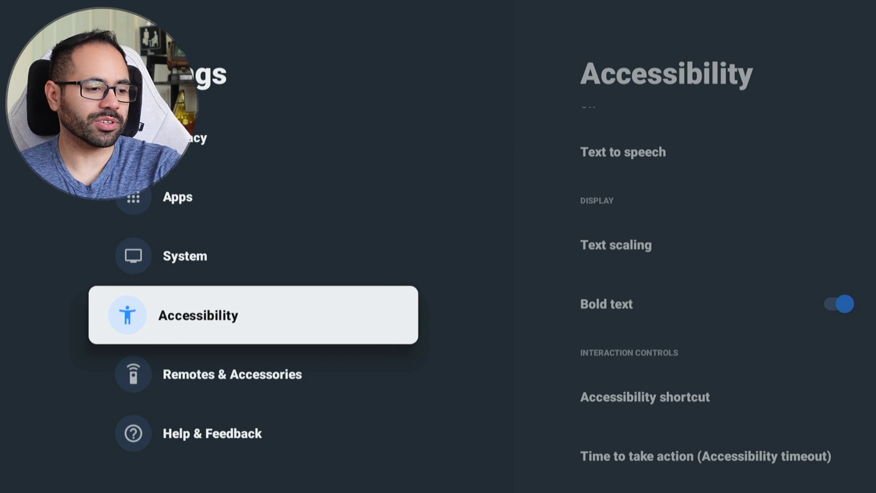
- In Remotes & accessories, view the Google TV Remote's details: 99% battery, firmware 1.00
key("Down")
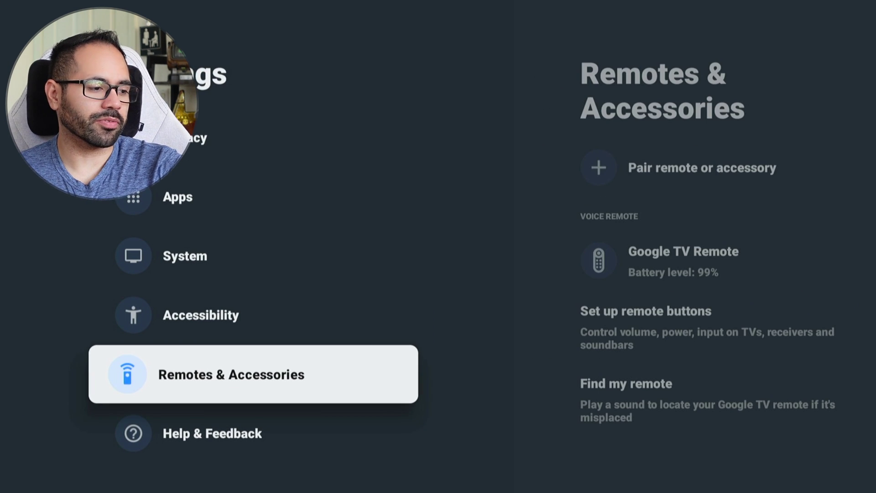
key("Return")
key("Down")
key("Down")
key("Up")
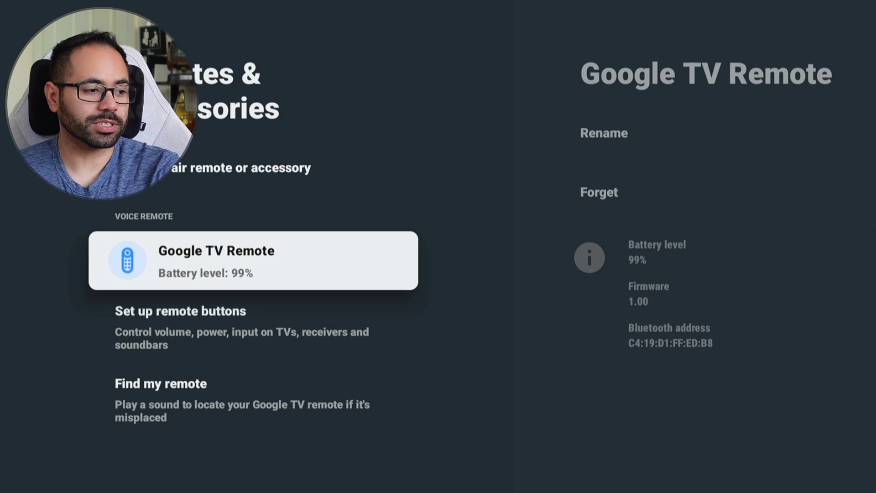
- Start searching for a new accessory to pair, then cancel the search
key("Up")
key("Return")
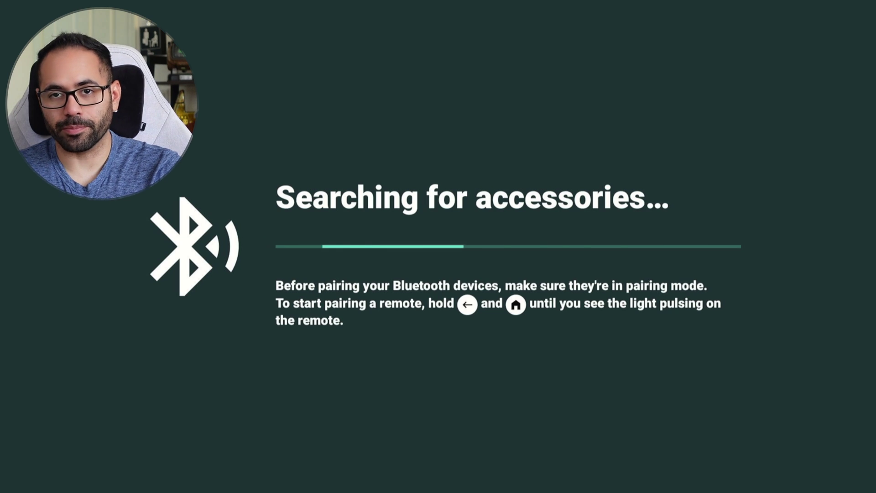
key("Escape")
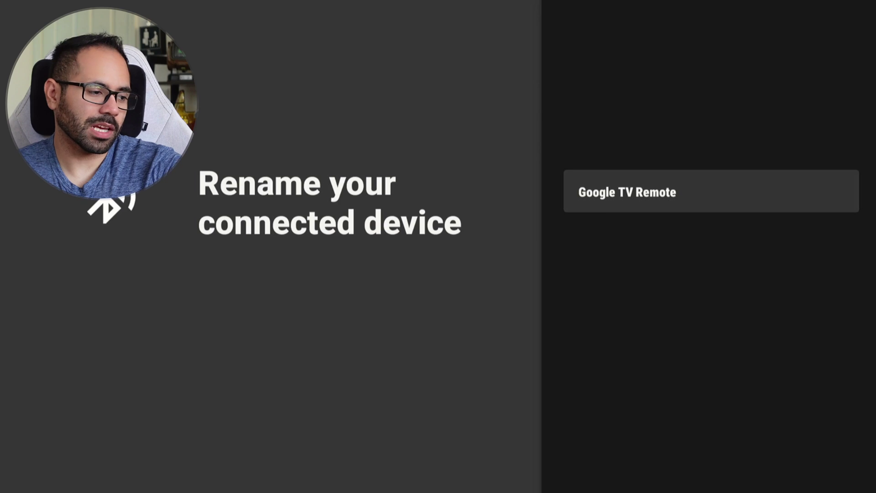
- Open the Google TV Remote's rename screen and leave without changing its name
key("Escape")
key("Escape")
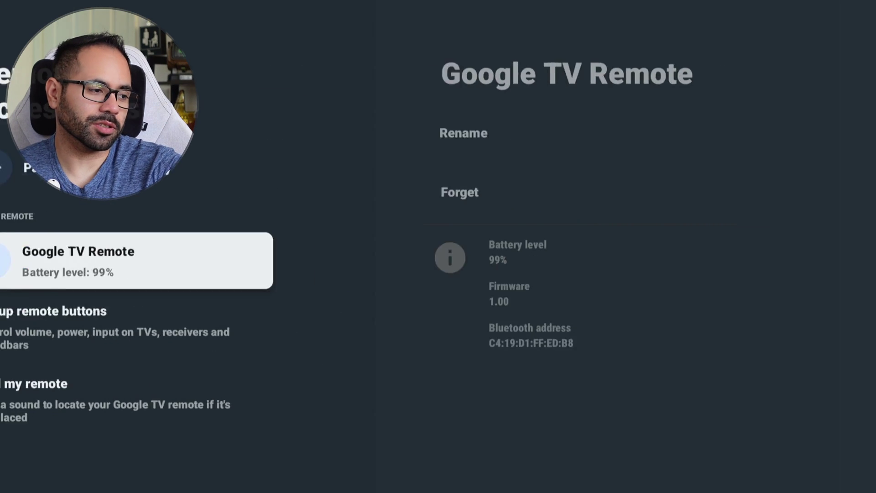
key("Return")
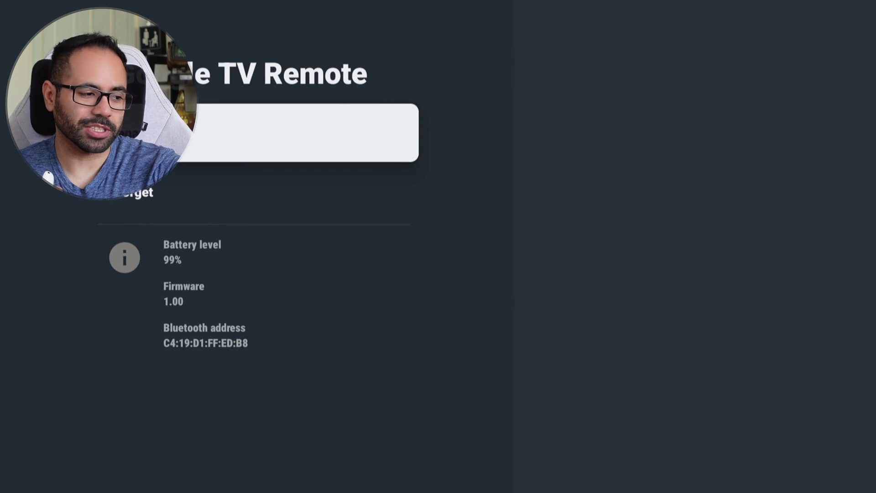
key("Return")
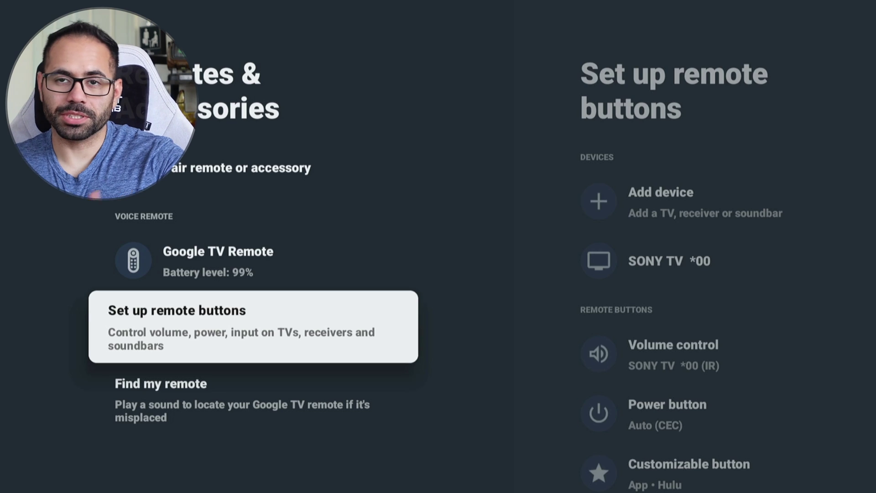
key("Up")
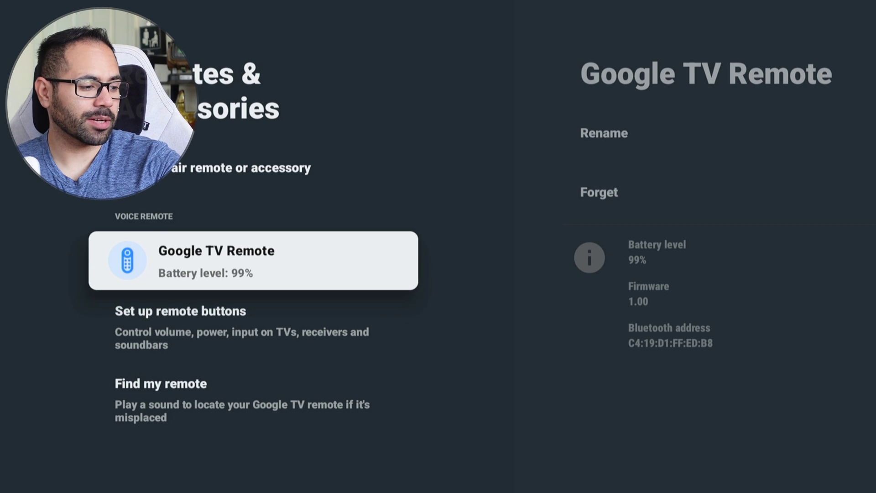
- Confirm the remote buttons' Volume control is SONY TV *00 (IR), then return to the home screen
key("Down")
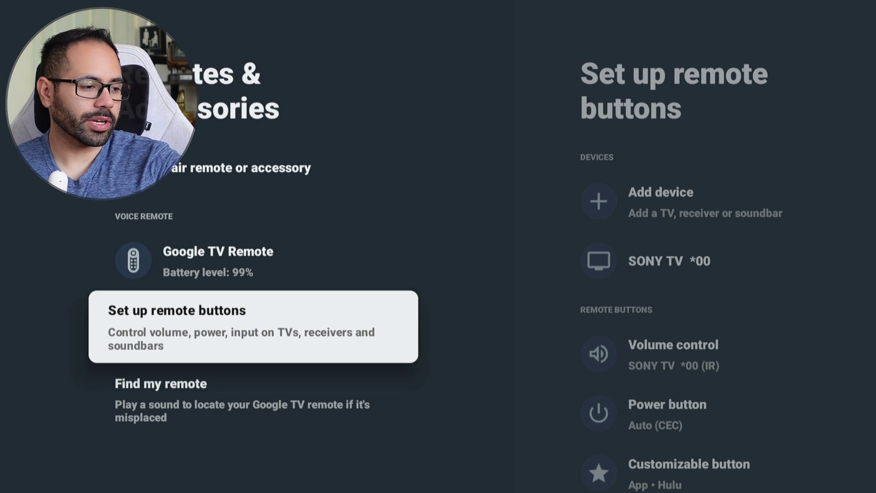
key("Return")
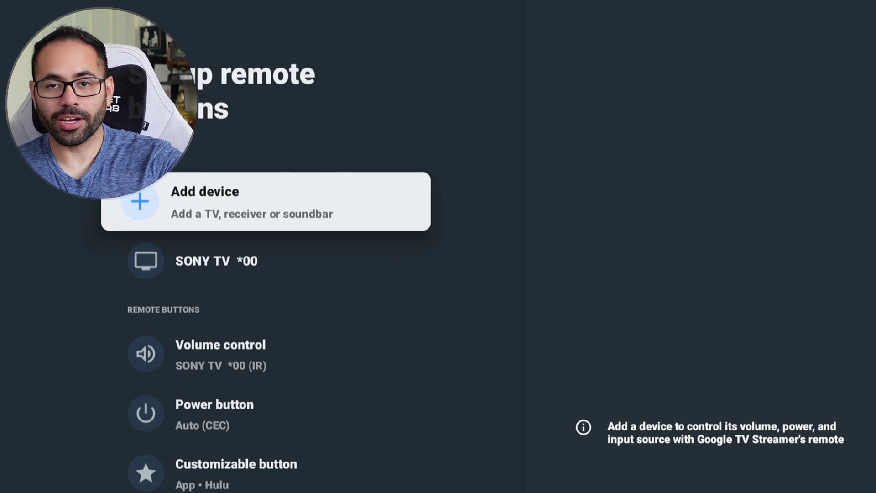
key("Escape")
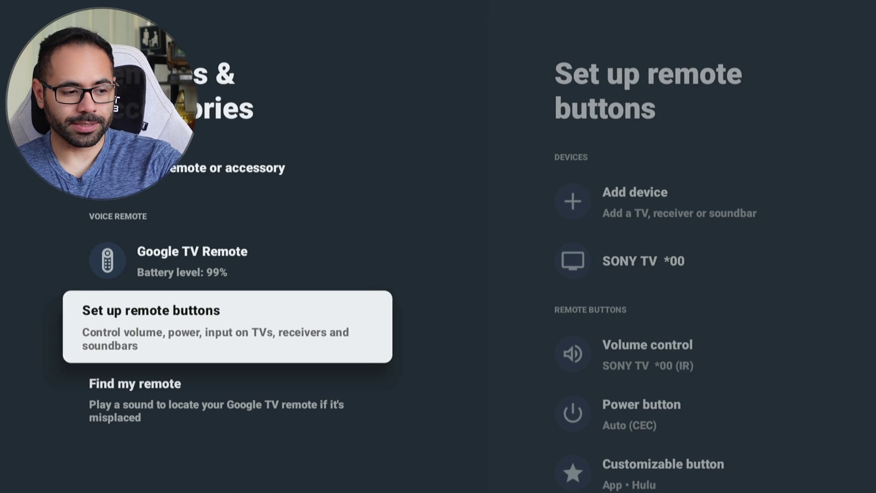
key("Return")
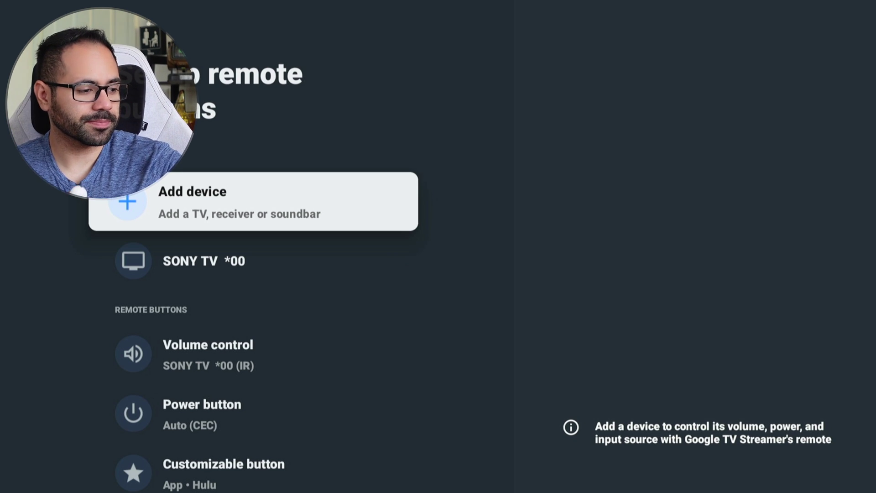
key("Down")
key("Down")
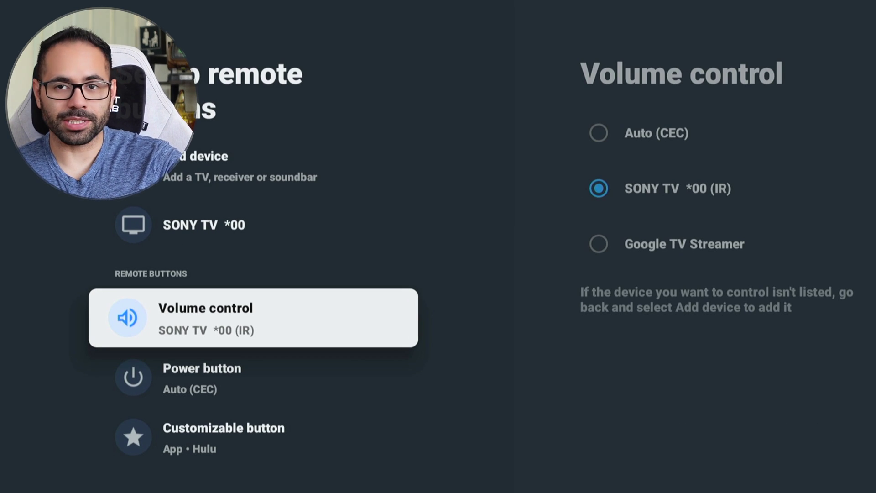
key("Return")
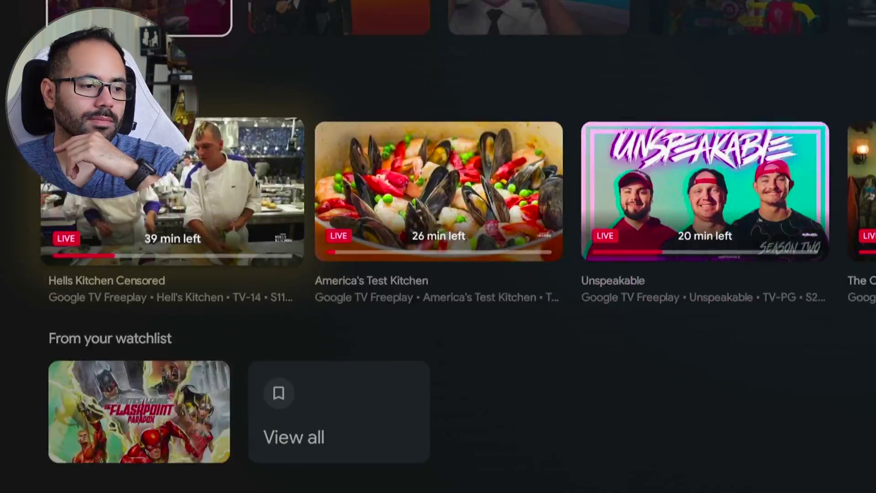
key("Up")
key("Up")
key("Up")
key("Up")
key("Up")
key("Up")
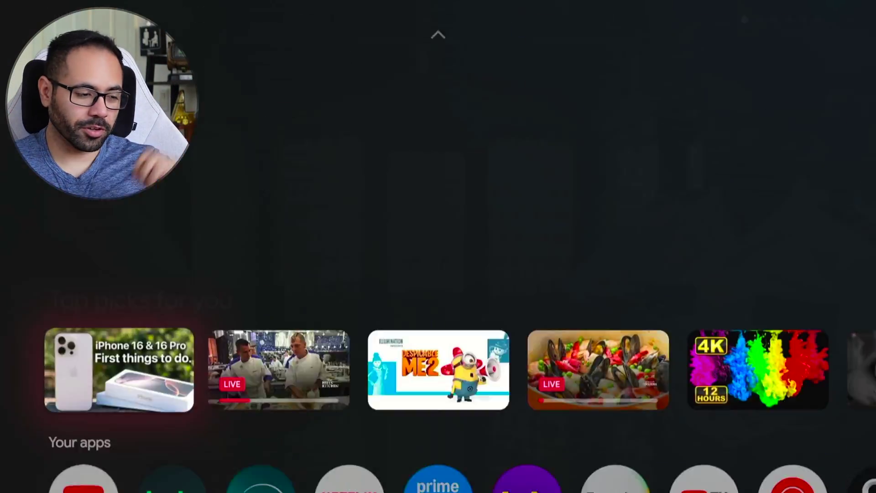
- Browse the streaming services list from the home screen's recommendations card, then go back
key("Down")
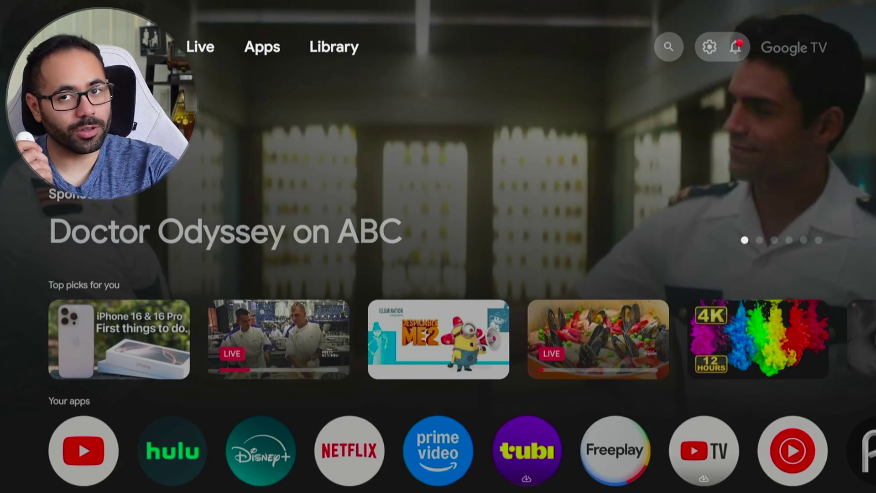
key("Down")
key("Down")
key("Down")
key("Down")
key("Down")
key("Down")
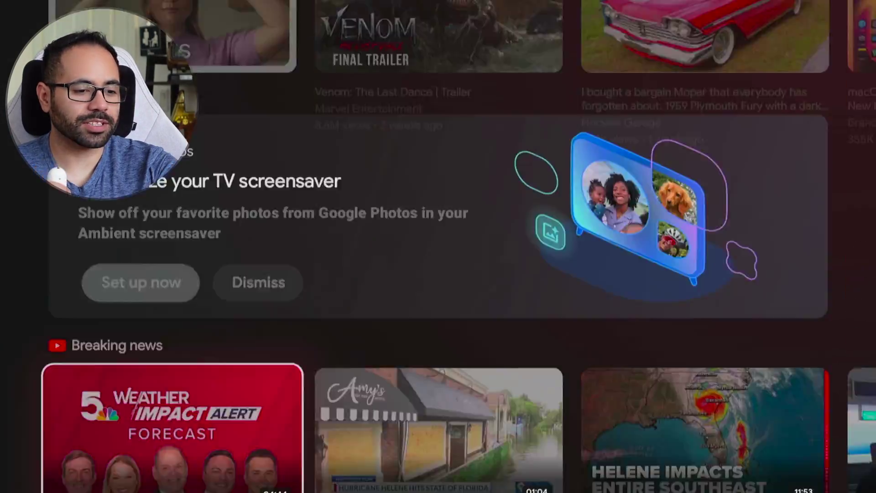
key("Down")
key("Down")
key("Down")
key("Down")
key("Down")
key("Down")
key("Down")
key("Down")
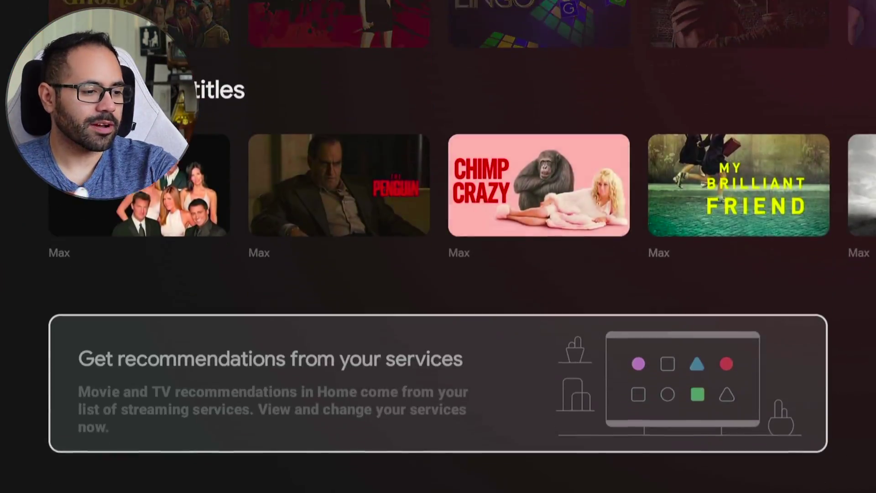
key("Return")
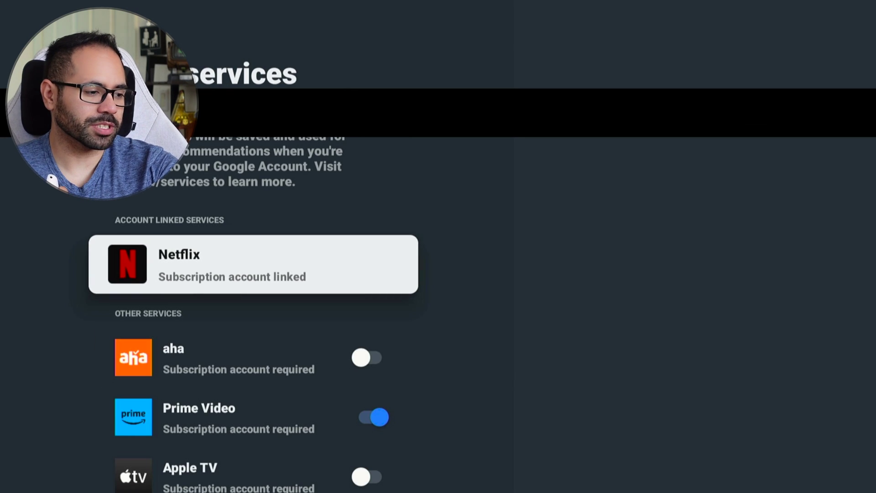
key("Down")
key("Down")
key("Down")
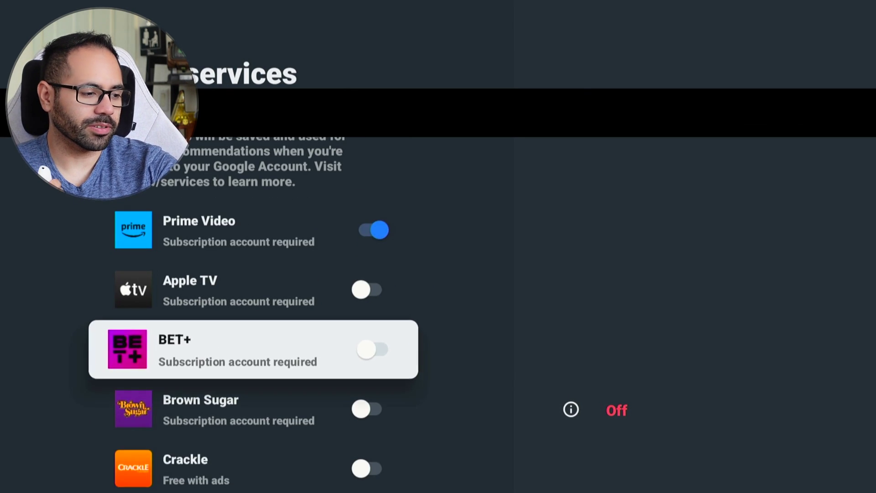
key("Escape")
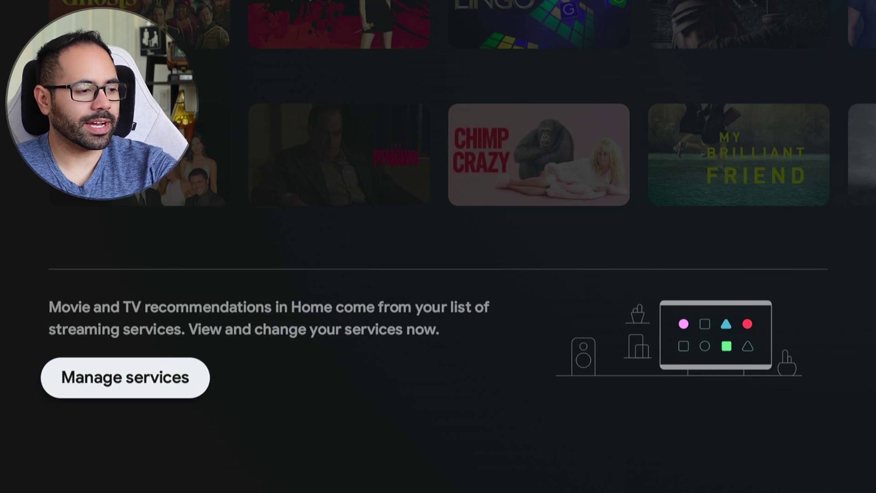
- Move past the Top selling movies row and open the Sports page
key("Up")
key("Up")
key("Up")
key("Up")
key("Up")
key("Up")
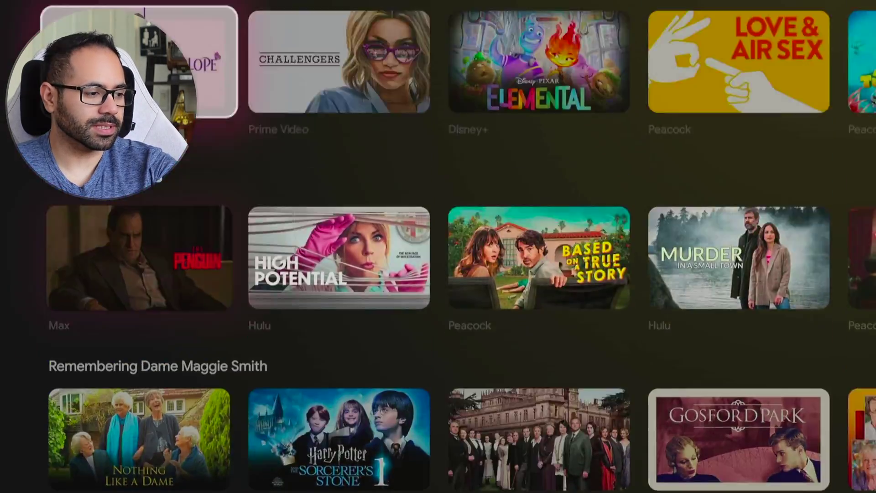
key("Escape")
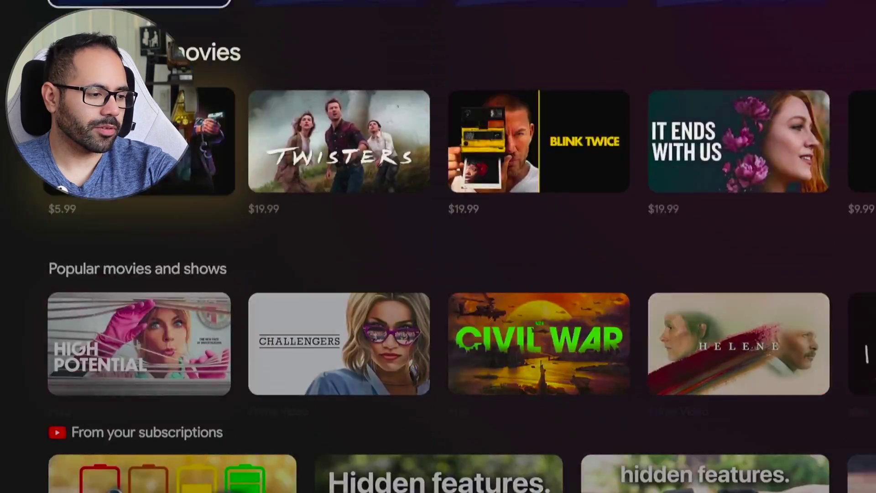
key("Down")
key("Down")
key("Down")
key("Down")
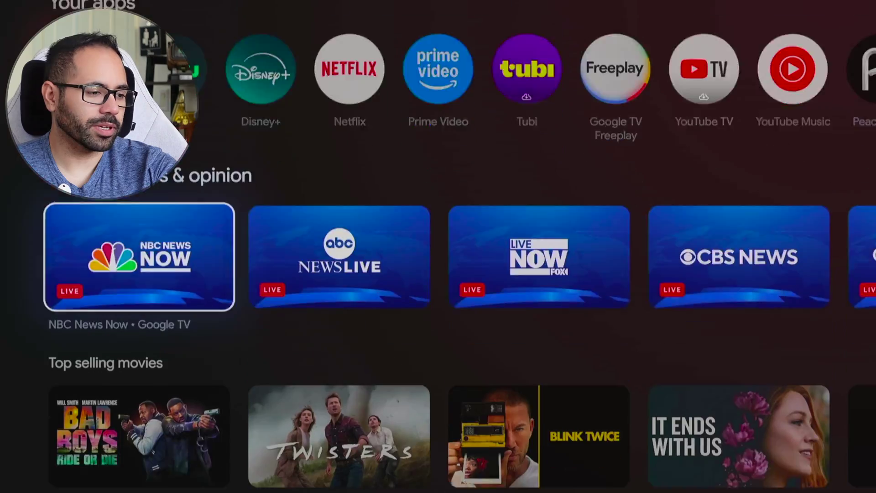
key("Down")
key("Down")
key("Down")
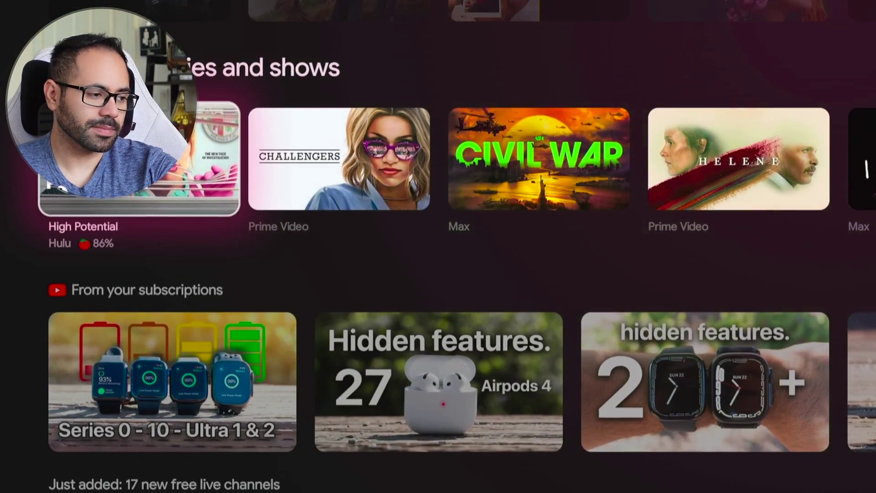
key("Down")
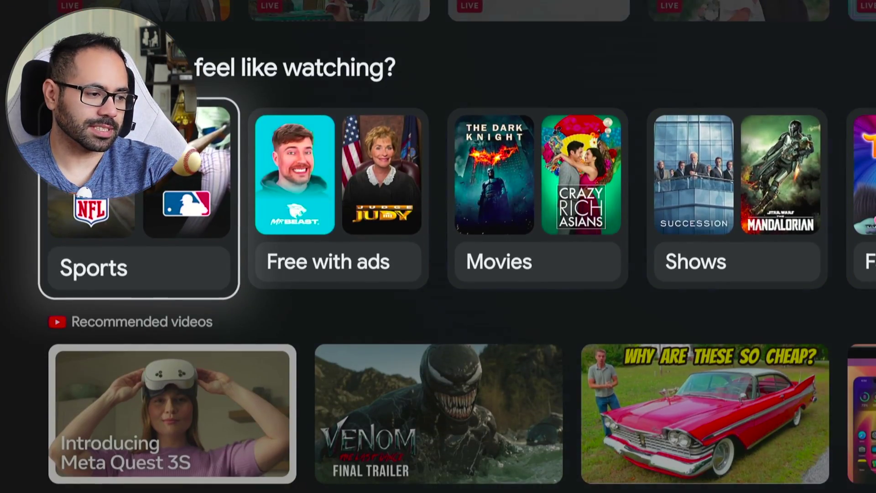
key("Return")
- Look over the MLB, Game Highlights and 2024 WNBA cards, then open Ted Lasso from Popular sports shows
key("Up")
key("Right")
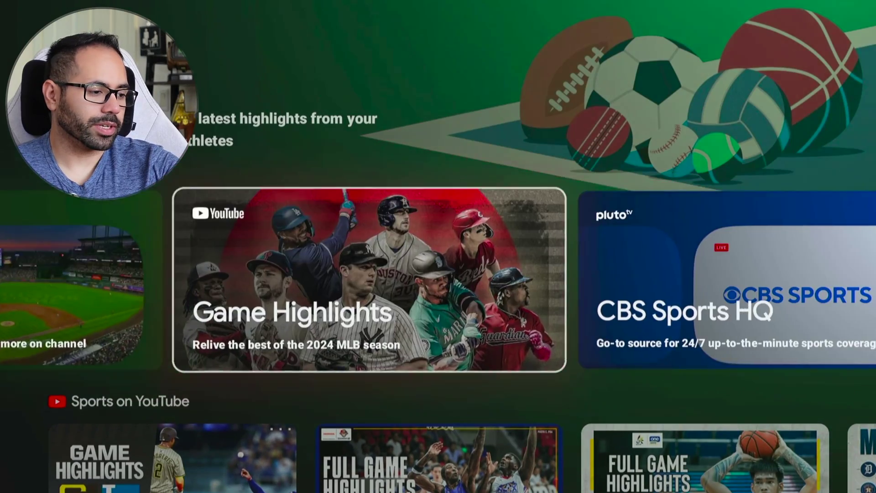
key("Right")
key("Right")
key("Down")
key("Down")
key("Down")
key("Down")
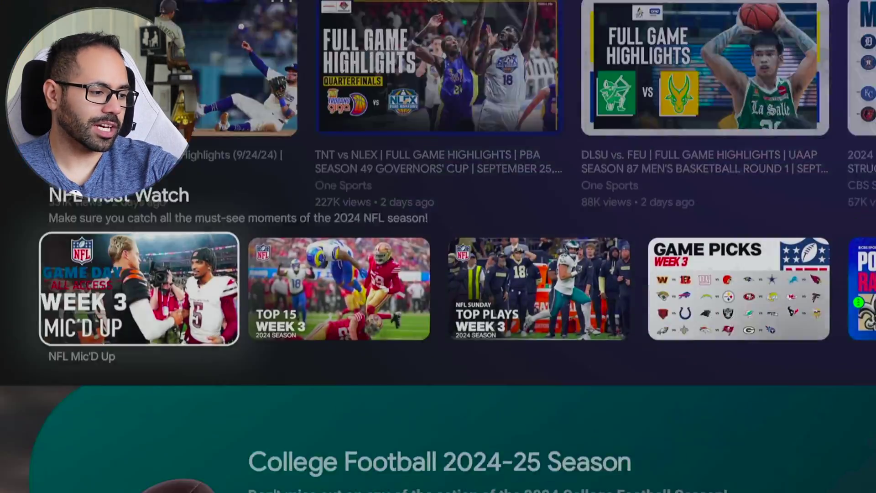
key("Down")
key("Down")
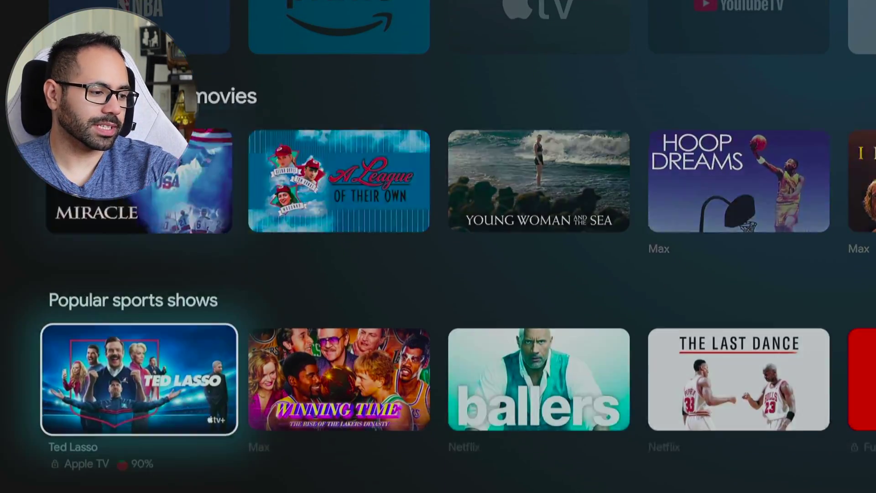
key("Return")
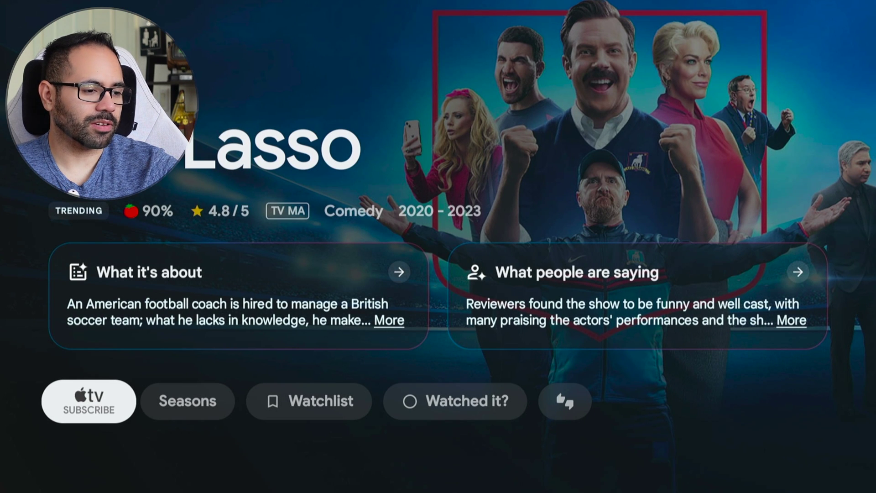
- Browse Ted Lasso's What it's about and What people are saying cards, then ask the Assistant for YouTube from home
key("Up")
key("Right")
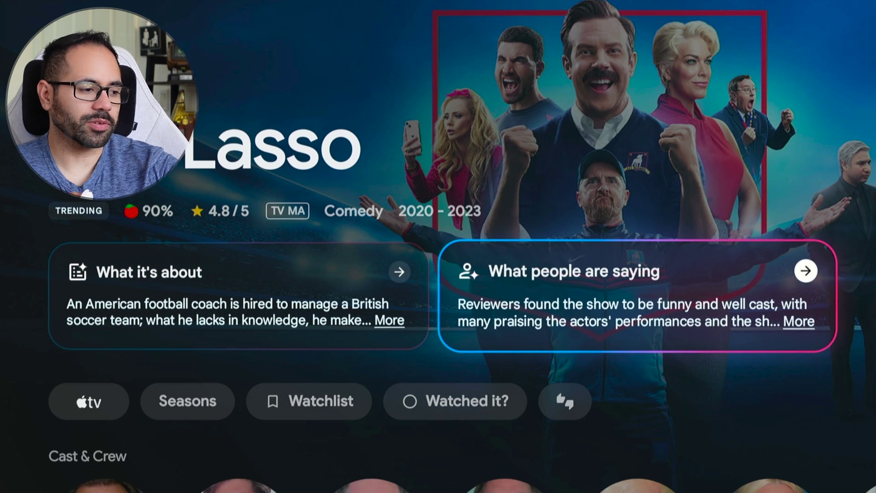
key("Left")
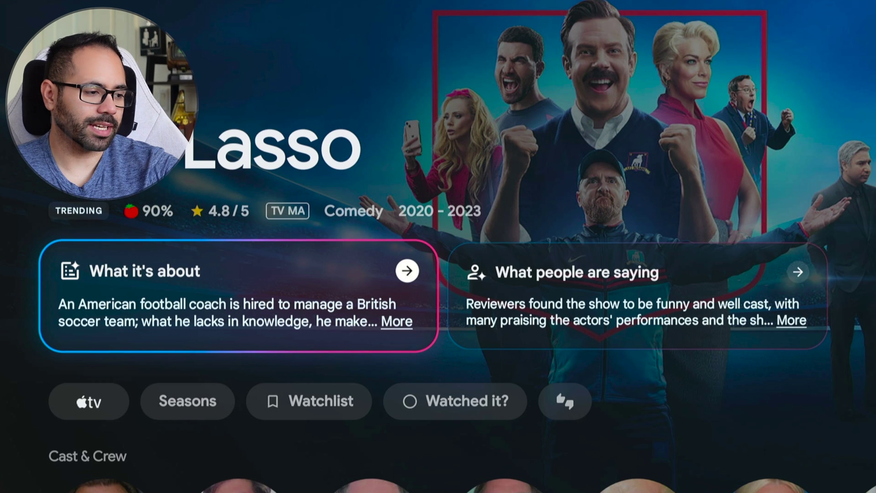
key("Right")
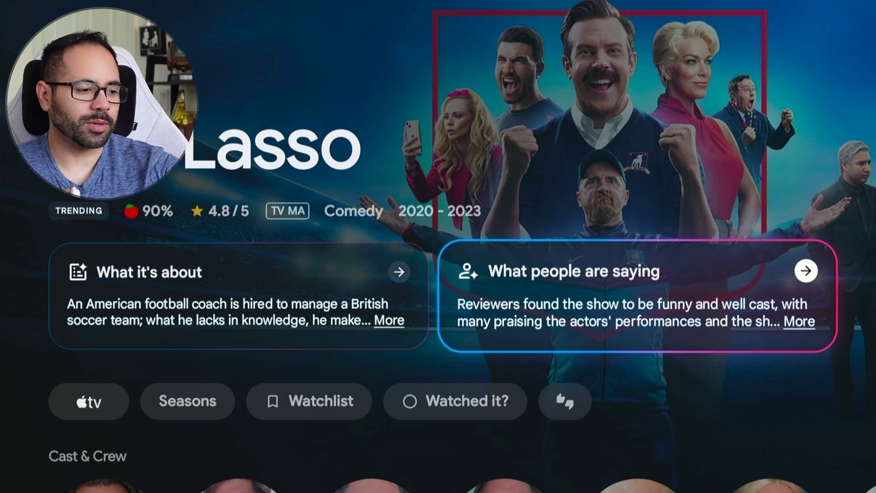
key("Left")
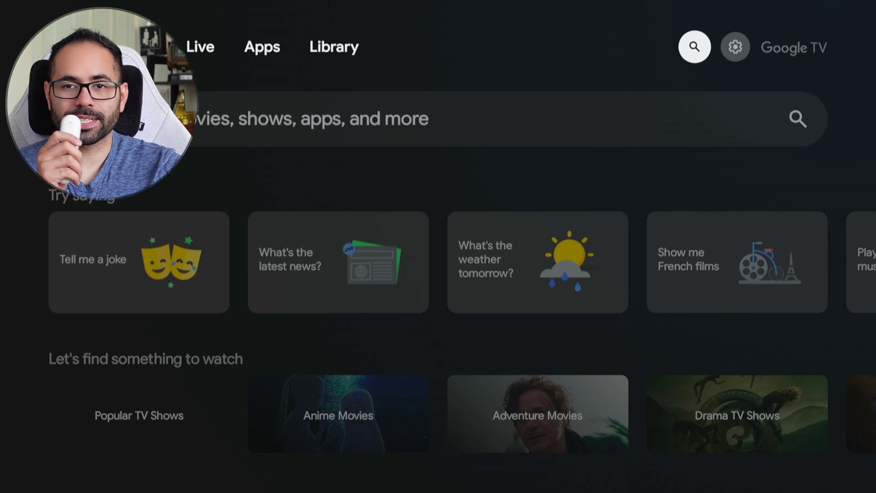
key("Escape")
key("super")
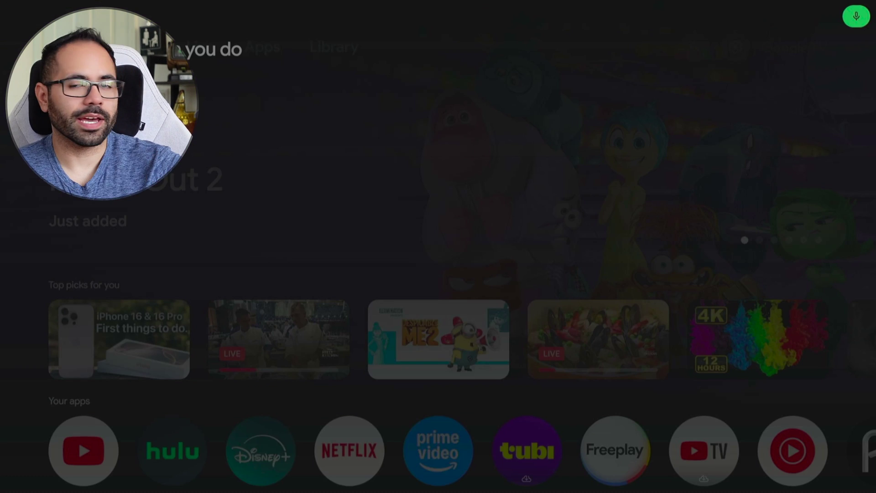